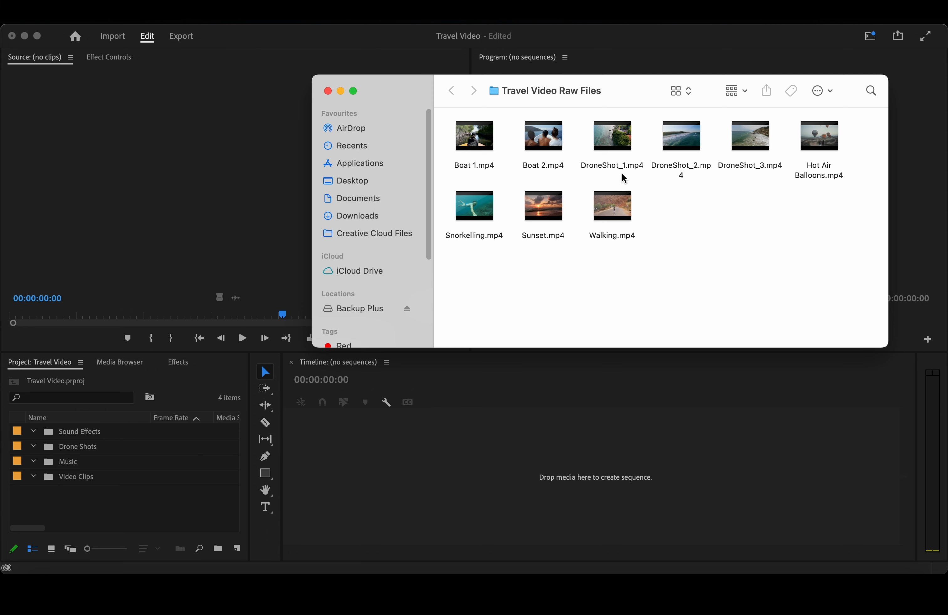
- Import DroneShot_1.mp4, DroneShot_2.mp4 and DroneShot_3.mp4 from the Travel Video Raw Files folder into the Drone Shots bin
left_click_drag(577, 140, 755, 170)
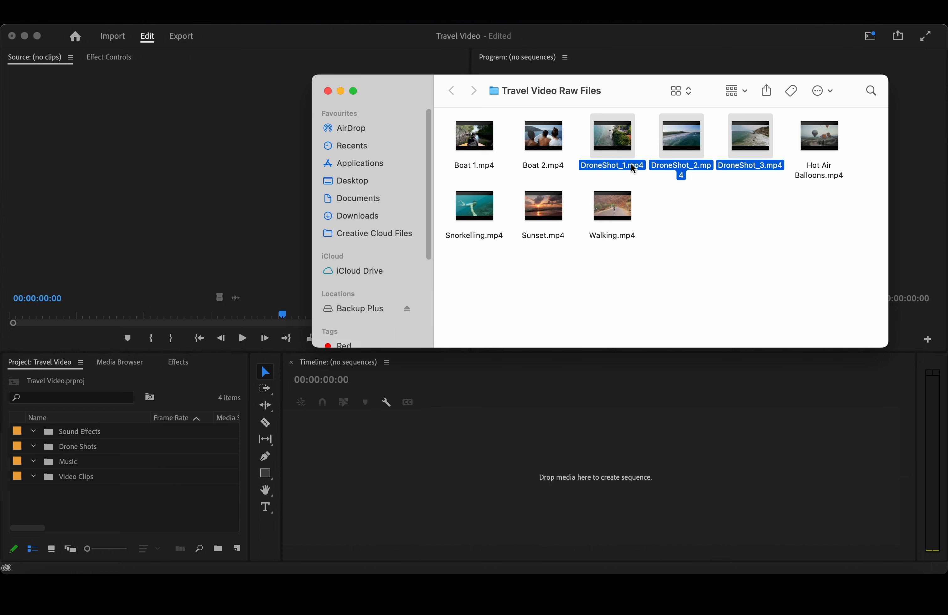
left_click_drag(634, 169, 66, 445)
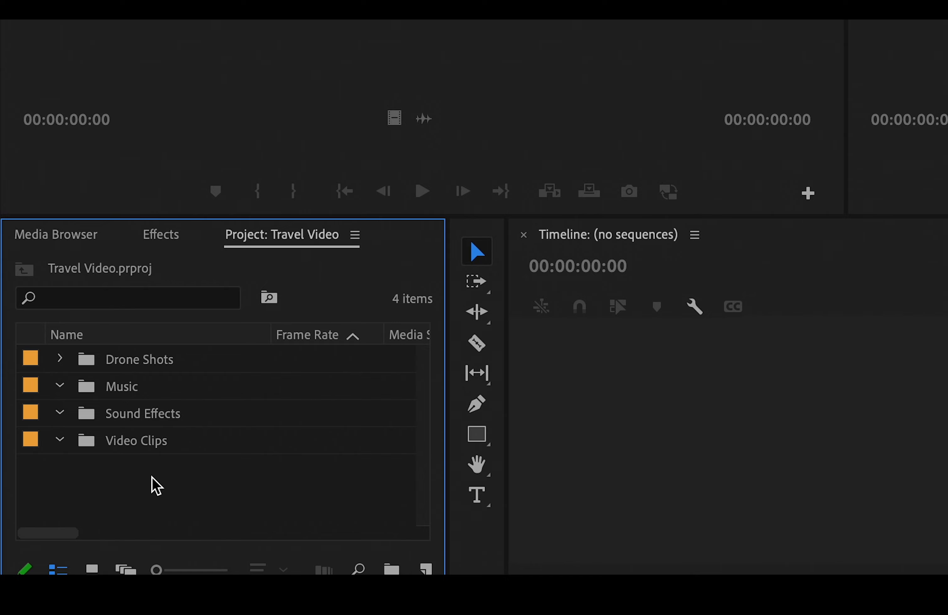
- Create a new sequence named Sequence 01 with the DSLR 1080p30 preset, 1920 x 1080 at 29.97 frames/second
right_click(152, 477)
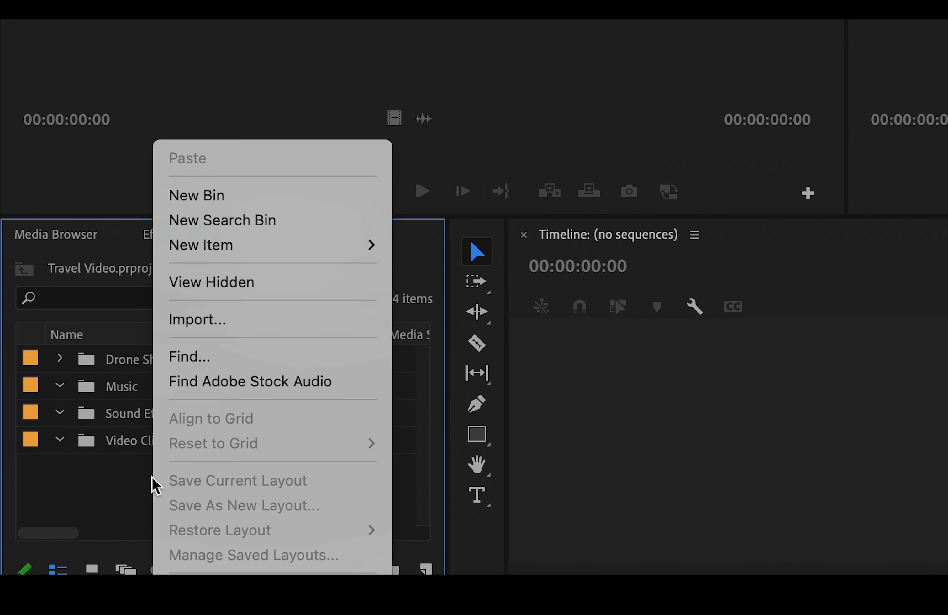
mouse_move(298, 249)
left_click(511, 256)
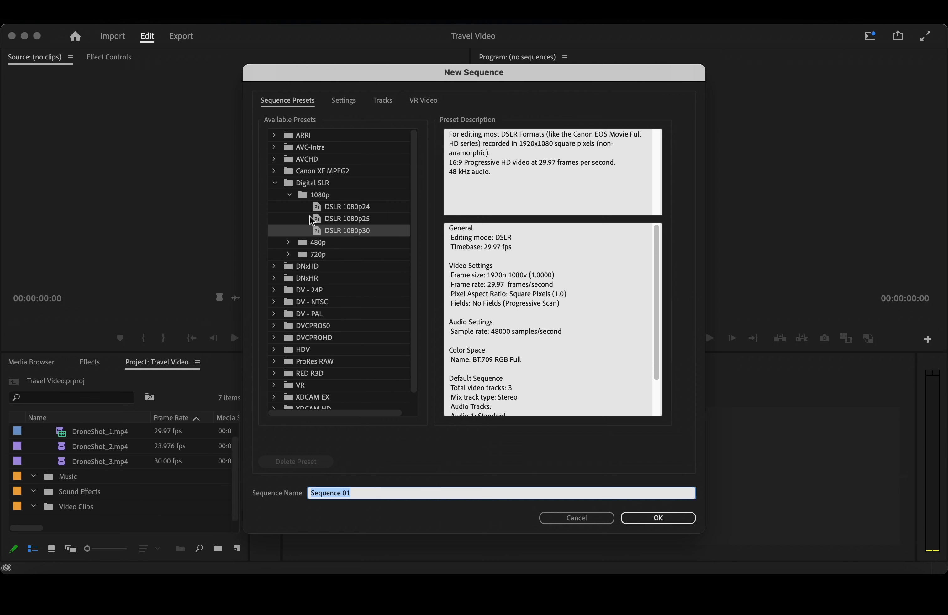
left_click(345, 101)
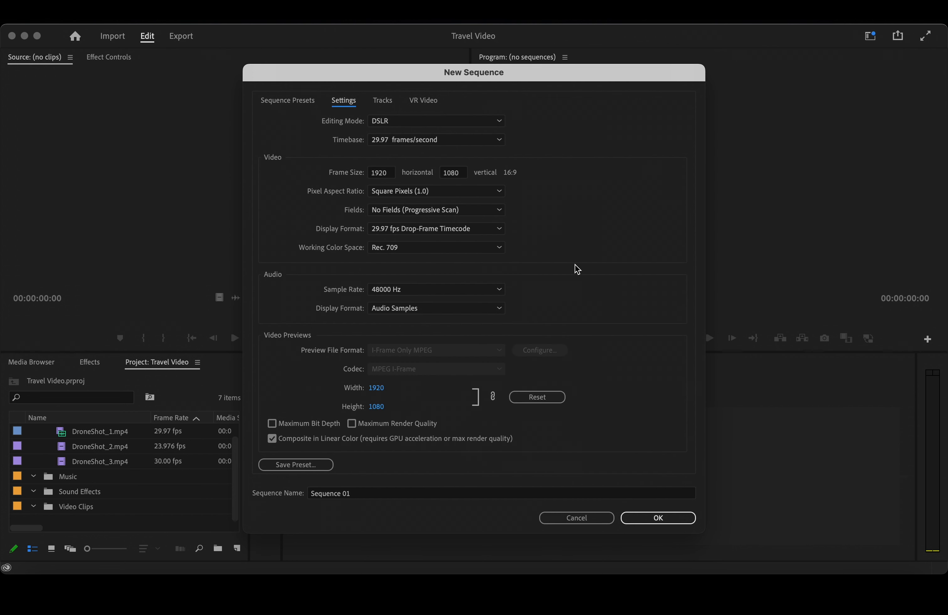
left_click(350, 493)
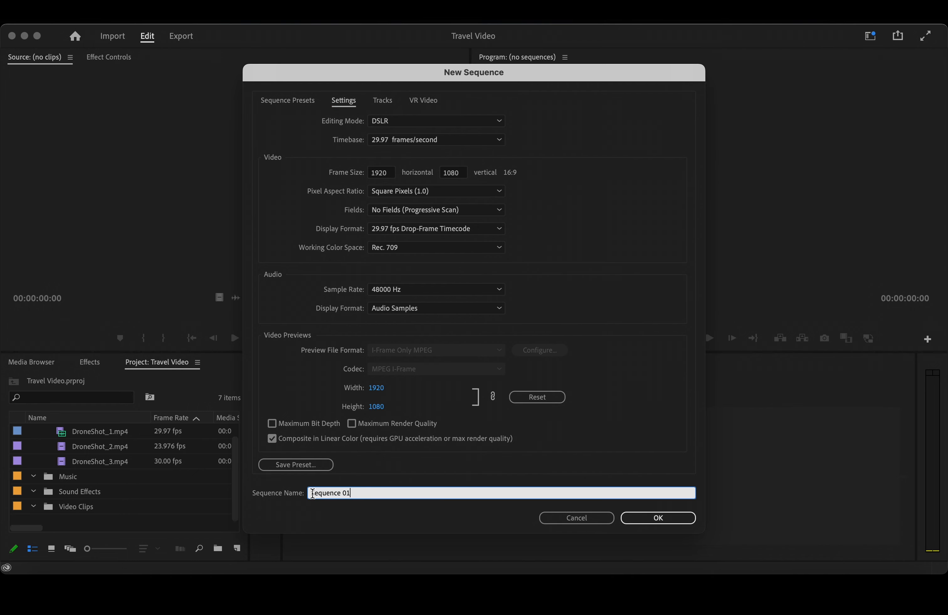
left_click_drag(312, 494, 396, 494)
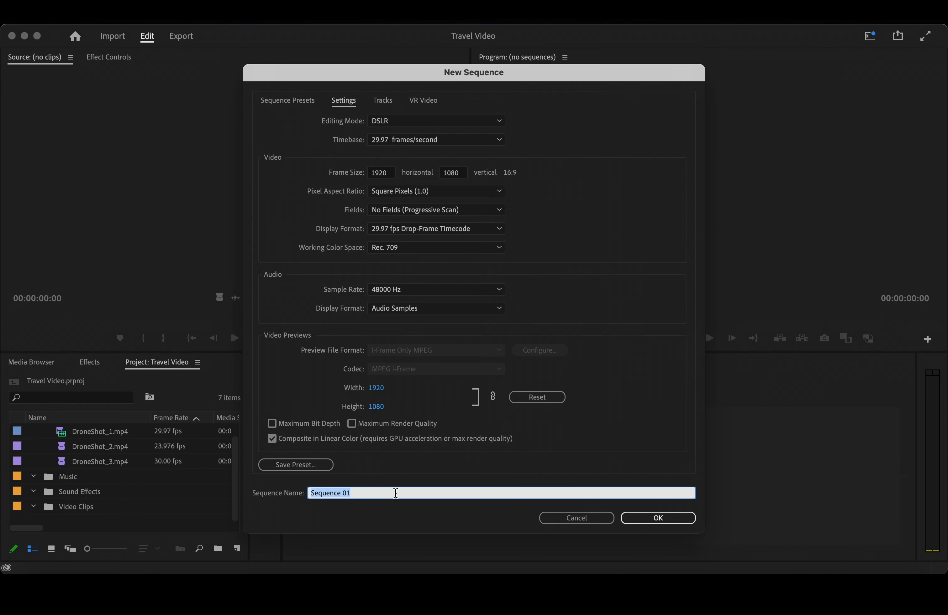
left_click(660, 519)
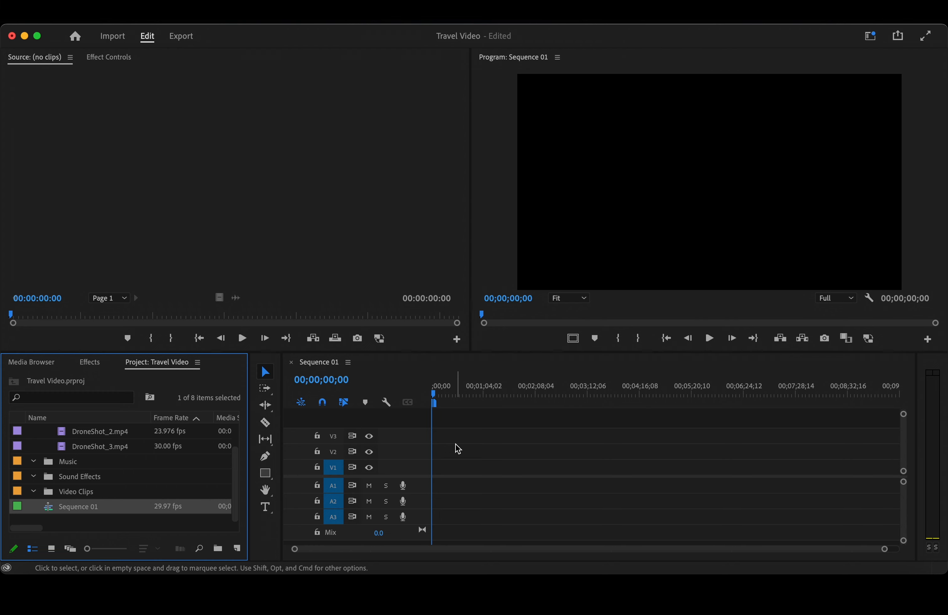
left_click(450, 459)
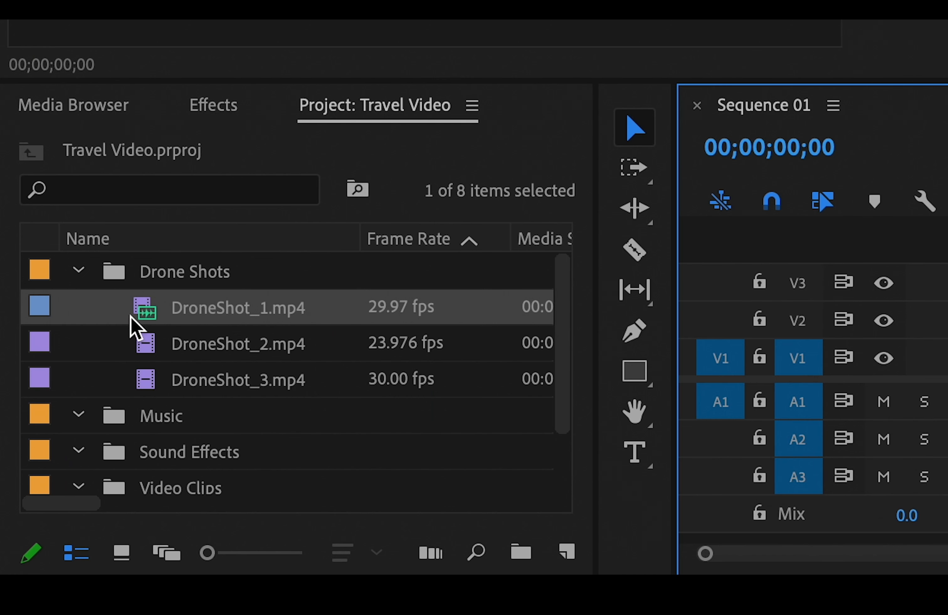
- Try placing the entire DroneShot_1.mp4 clip at the start of the timeline and undo the placement
left_click_drag(59, 453, 345, 450)
left_click_drag(239, 316, 444, 365)
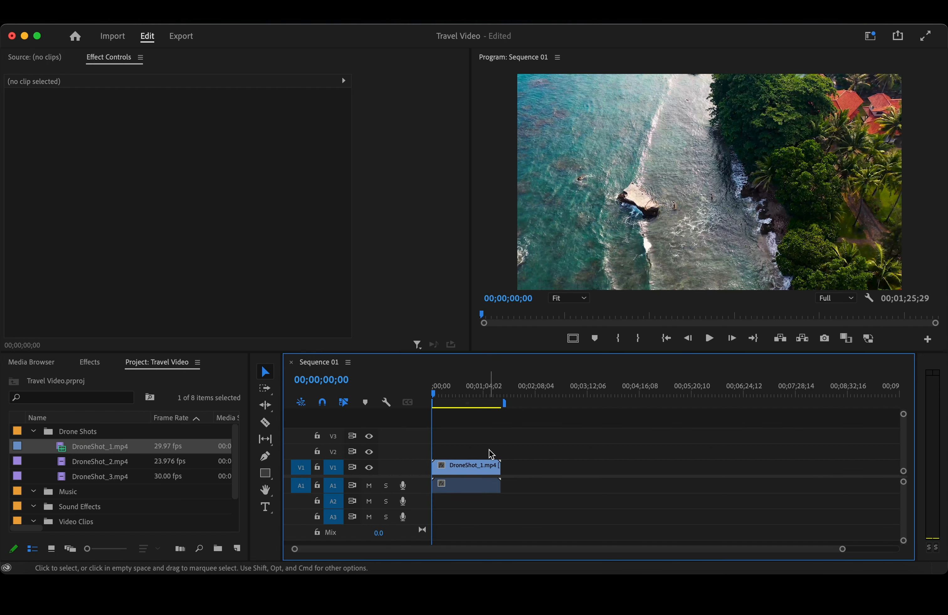
key("super+z")
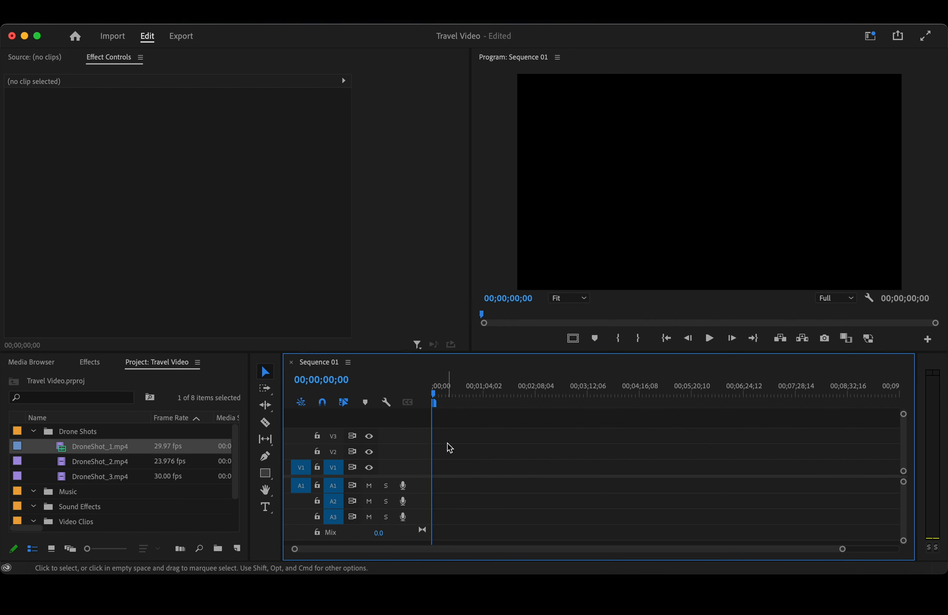
- Load DroneShot_1.mp4 in the source monitor and preview its footage
double_click(65, 450)
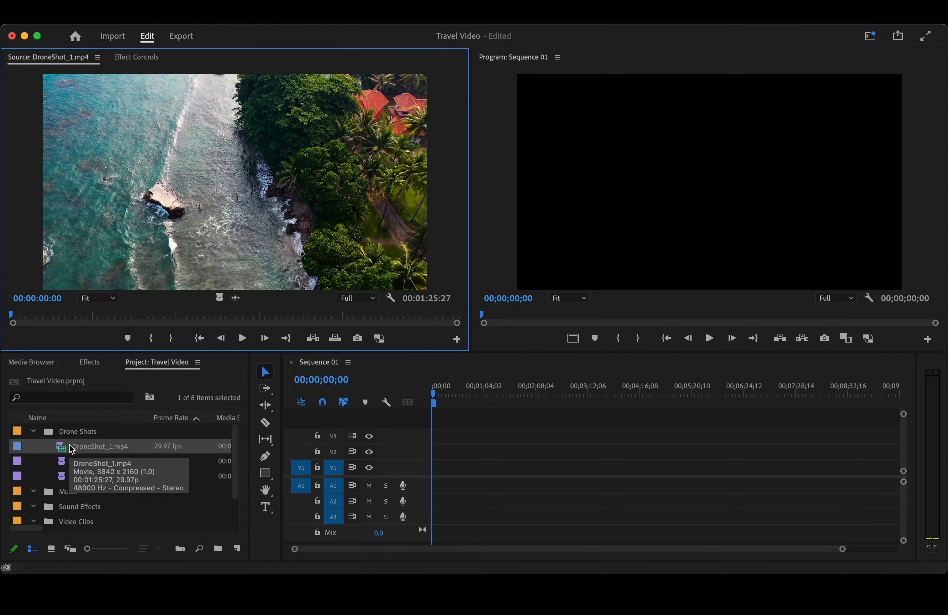
mouse_move(10, 316)
left_mouse_down()
mouse_move(399, 323)
mouse_move(24, 316)
left_mouse_up()
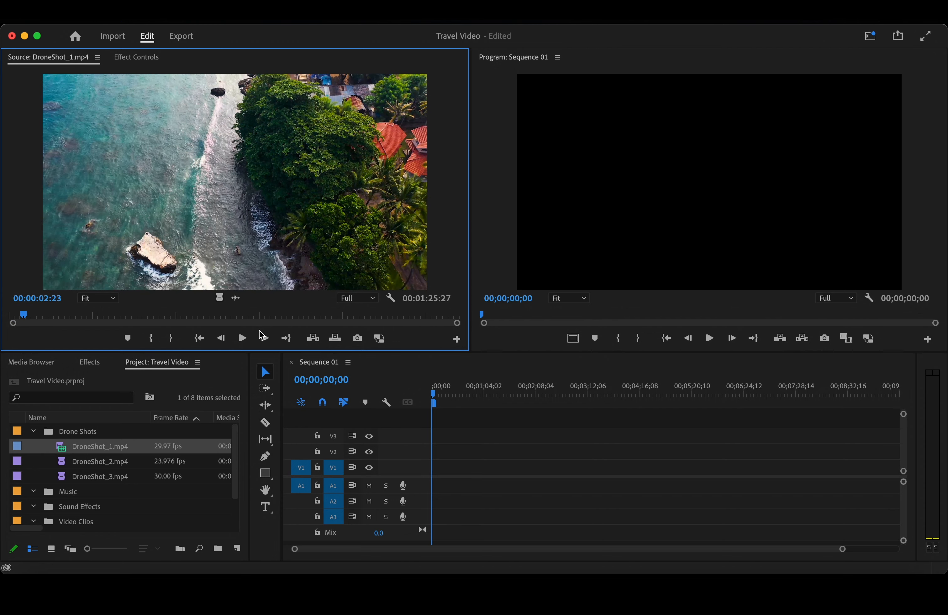
left_click(242, 338)
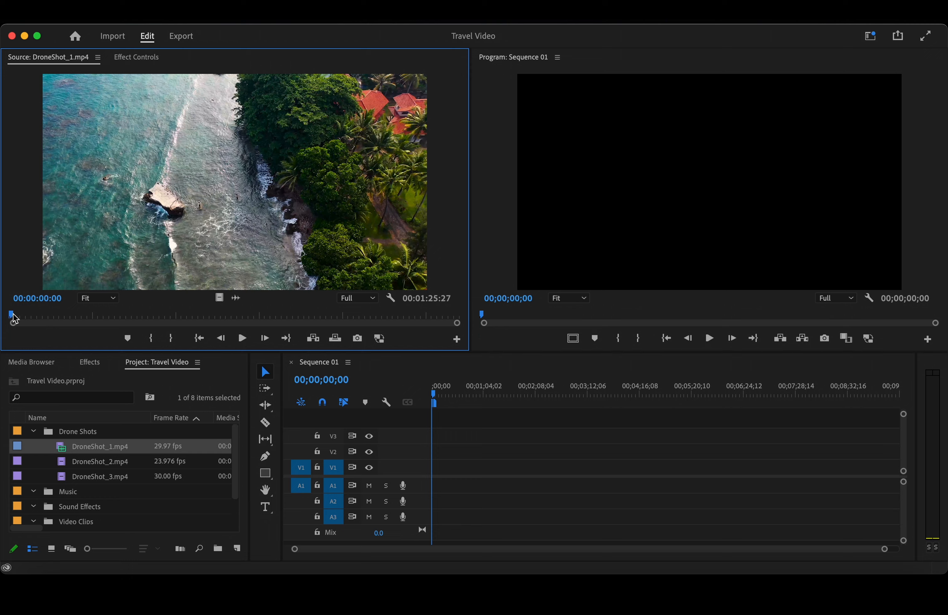
- Mark a section of about 10 seconds in DroneShot_1.mp4 ending at 00:00:27:15 and place it at the start of track V1
left_click(61, 317)
left_click_drag(68, 319, 157, 322)
key("i")
key("o")
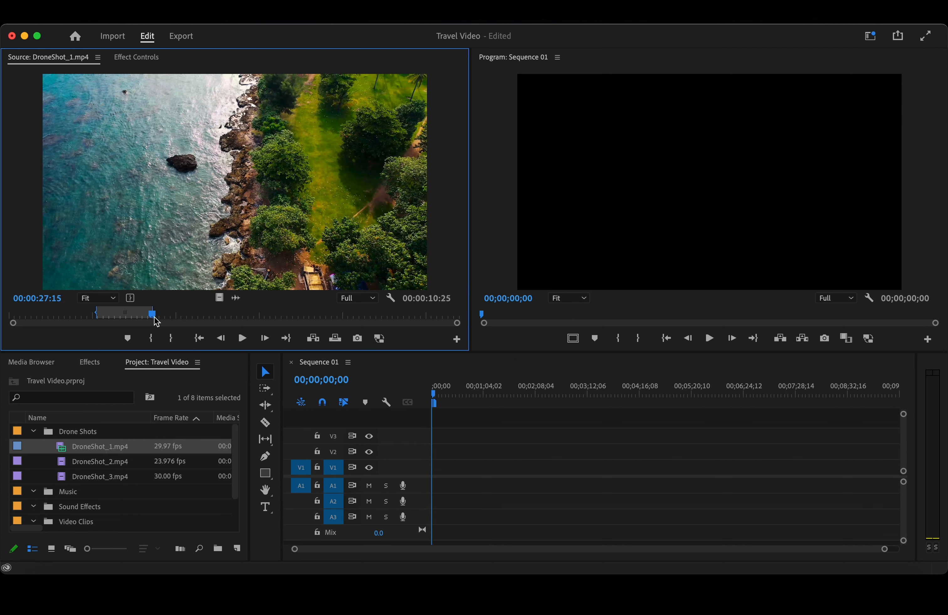
left_click_drag(240, 197, 438, 466)
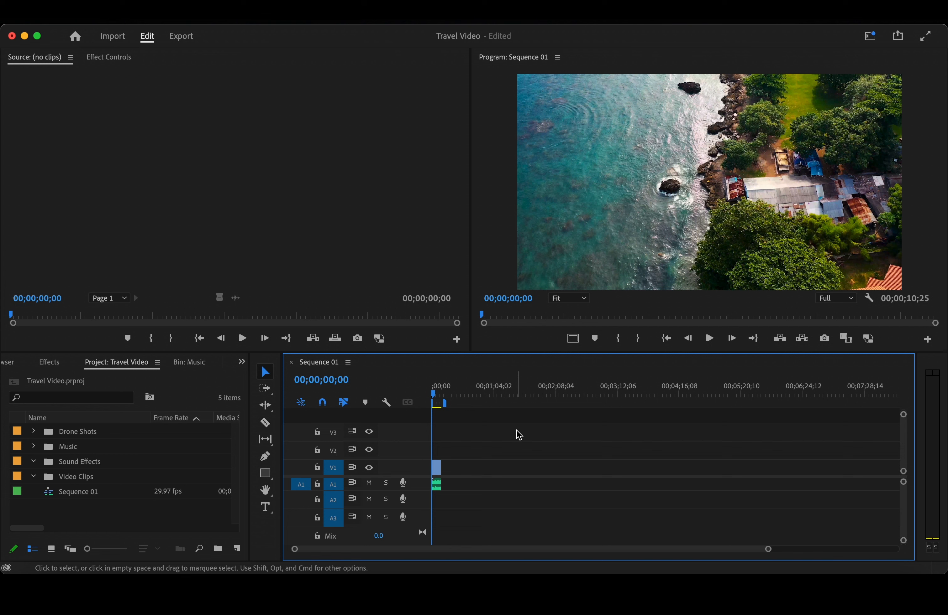
- Zoom the timeline in on the DroneShot_1.mp4 clip and increase the heights of the video and audio tracks
left_click_drag(767, 550, 598, 550)
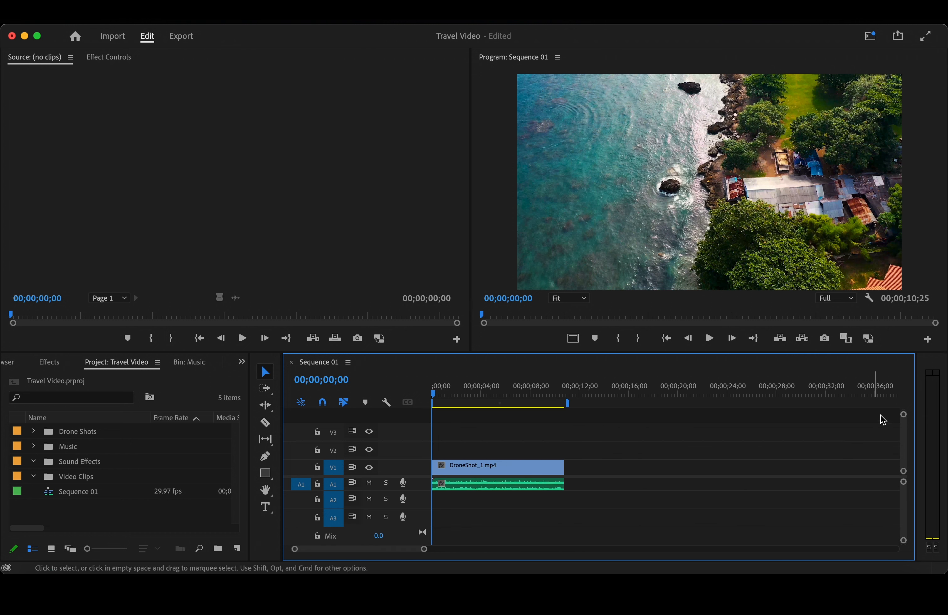
left_click_drag(903, 416, 903, 423)
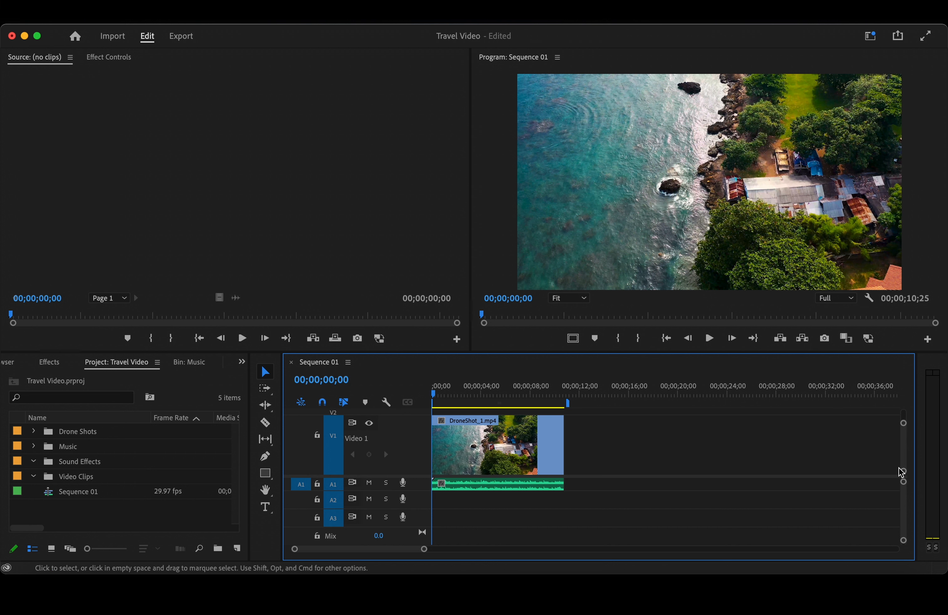
left_click_drag(901, 484, 903, 489)
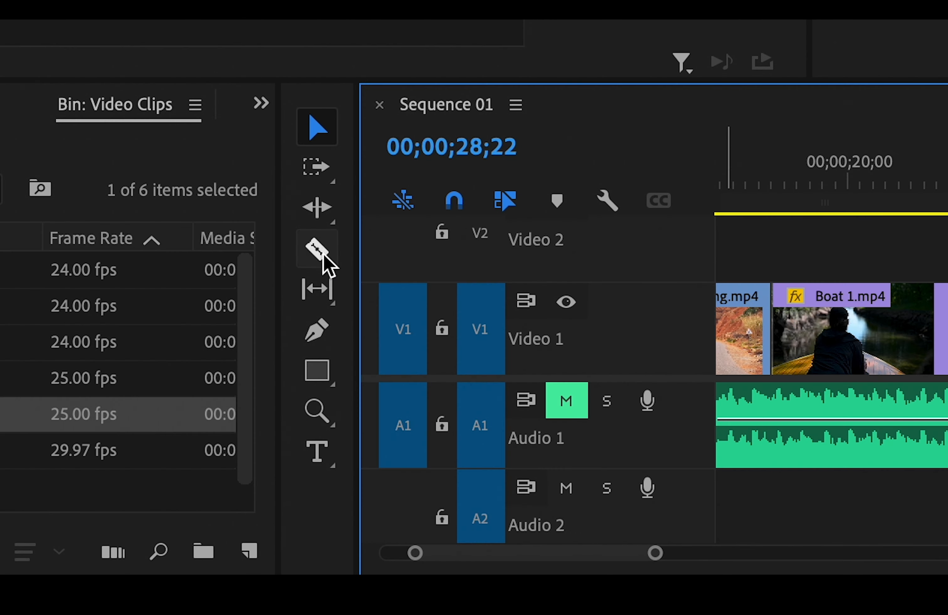
- Split the Snorkelling.mp4 clip at 00;00;28;22 with the Razor tool and delete the portion after the cut
left_click(266, 424)
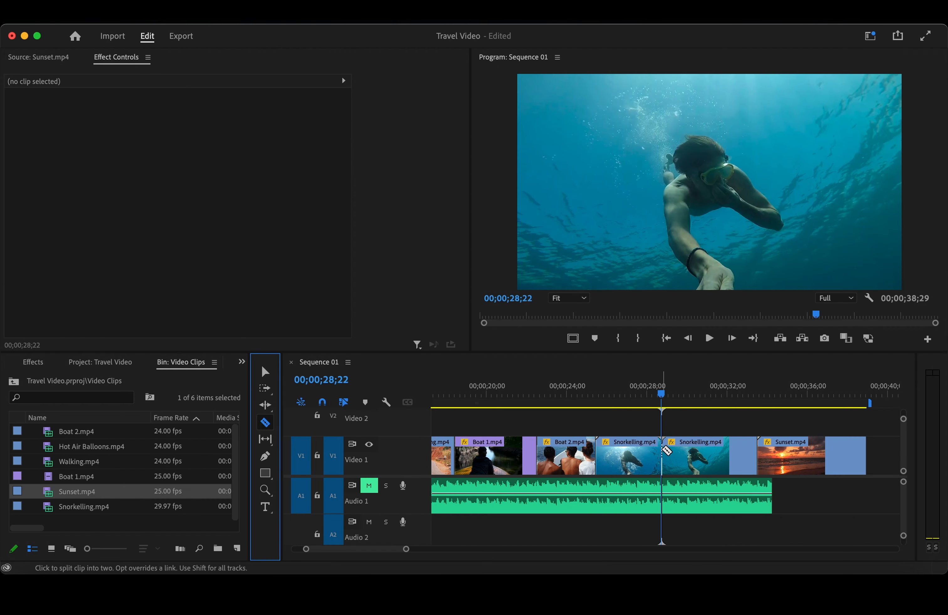
left_click(664, 450)
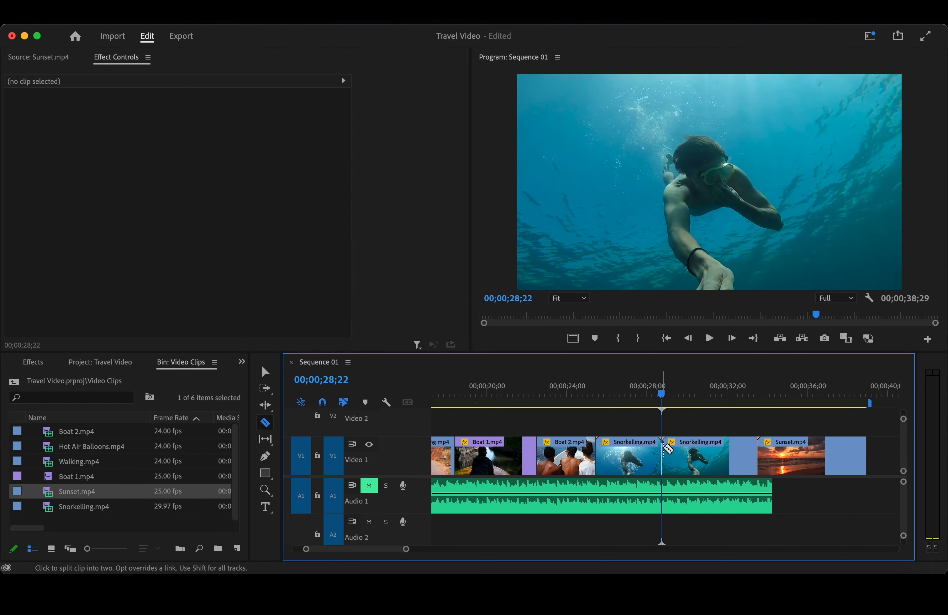
left_click(265, 371)
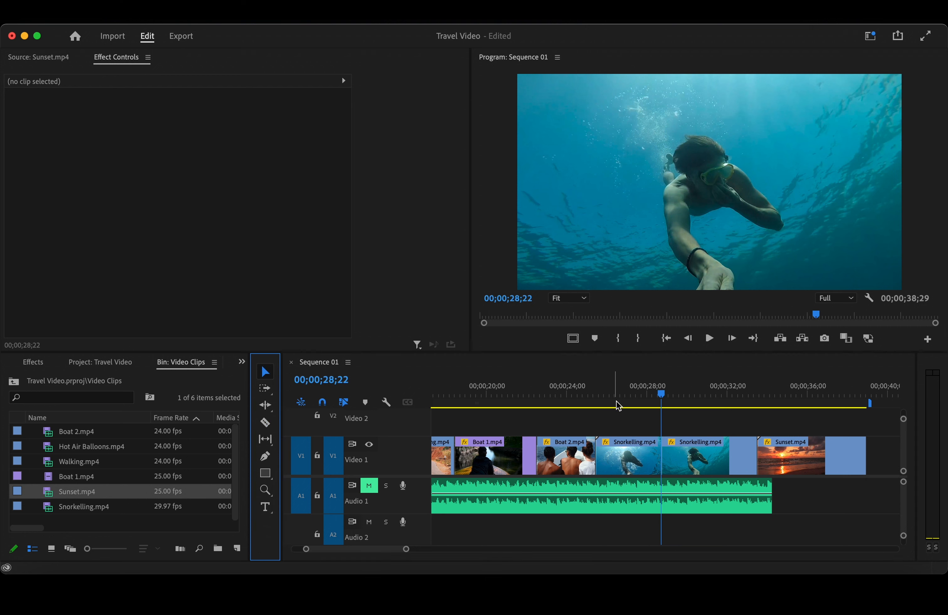
left_click(633, 460)
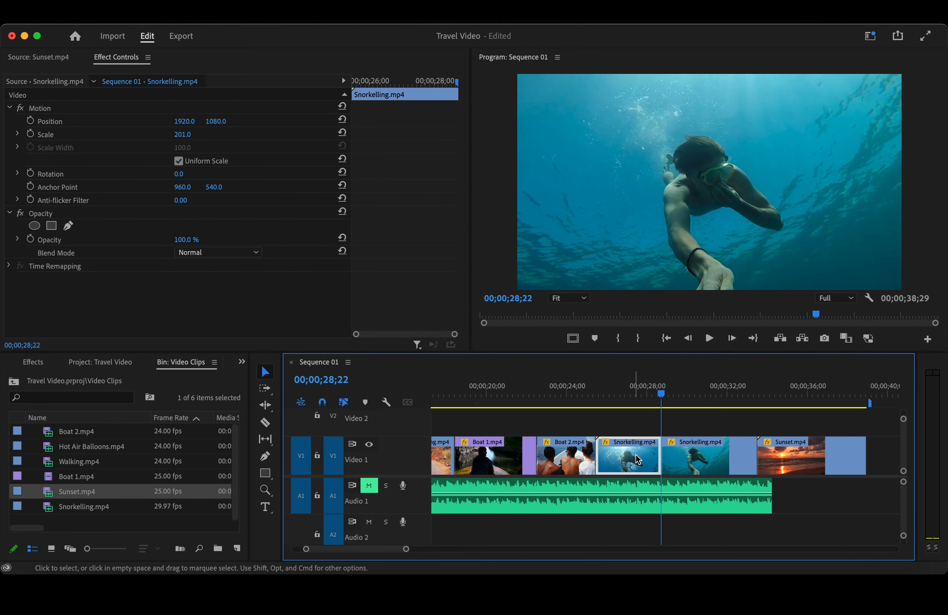
left_click(703, 460)
key("Delete")
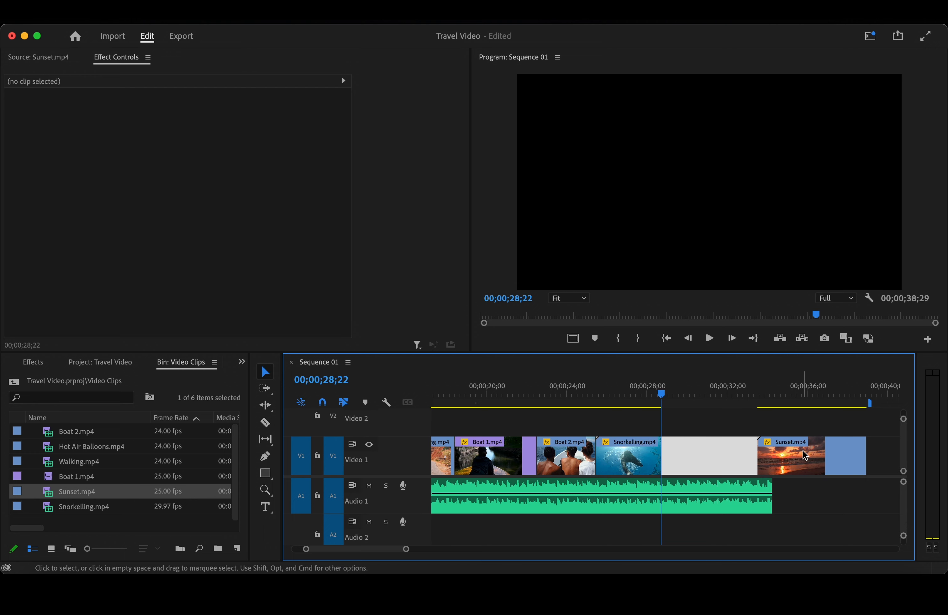
- Try closing the gap by moving Sunset.mp4 against the end of Snorkelling.mp4 and undo the move
left_click_drag(803, 451, 739, 459)
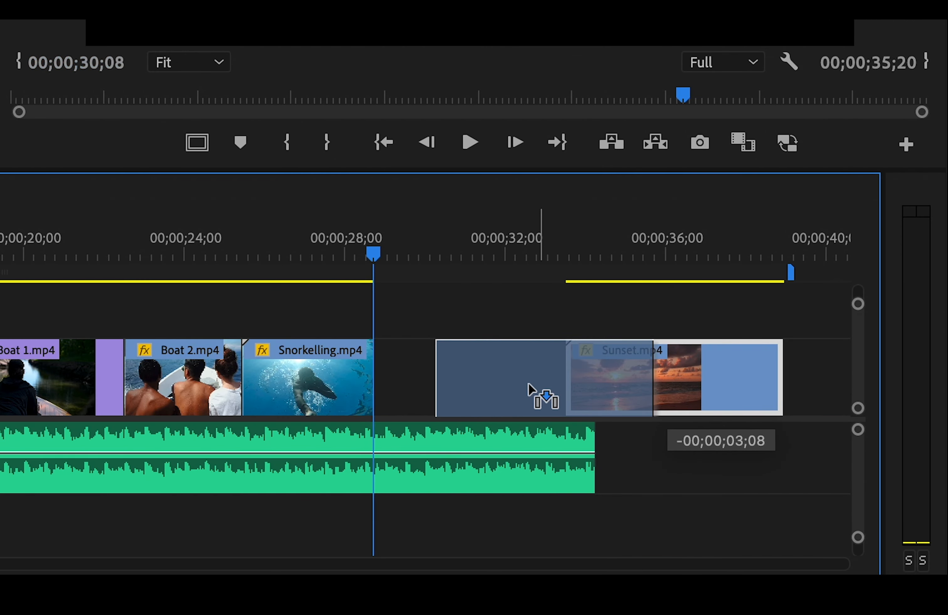
left_click_drag(528, 383, 473, 383)
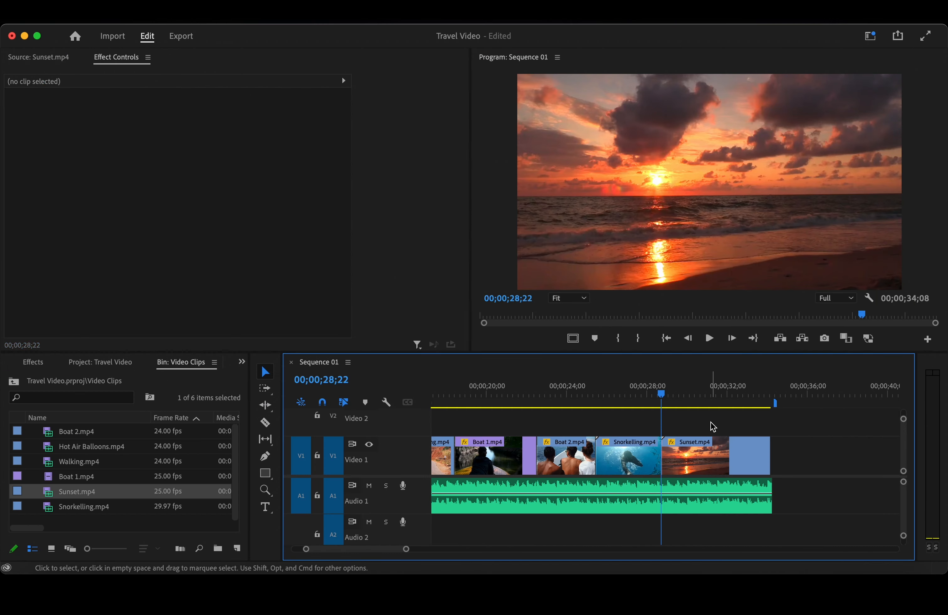
key("super+z")
- Delete the empty gap between Snorkelling.mp4 and Sunset.mp4 on track V1
left_click(689, 456)
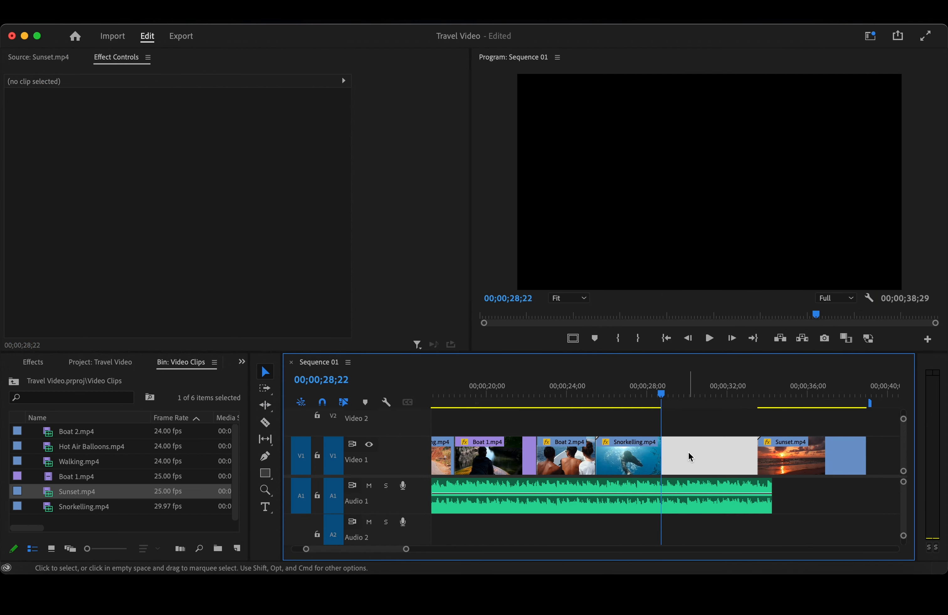
key("Delete")
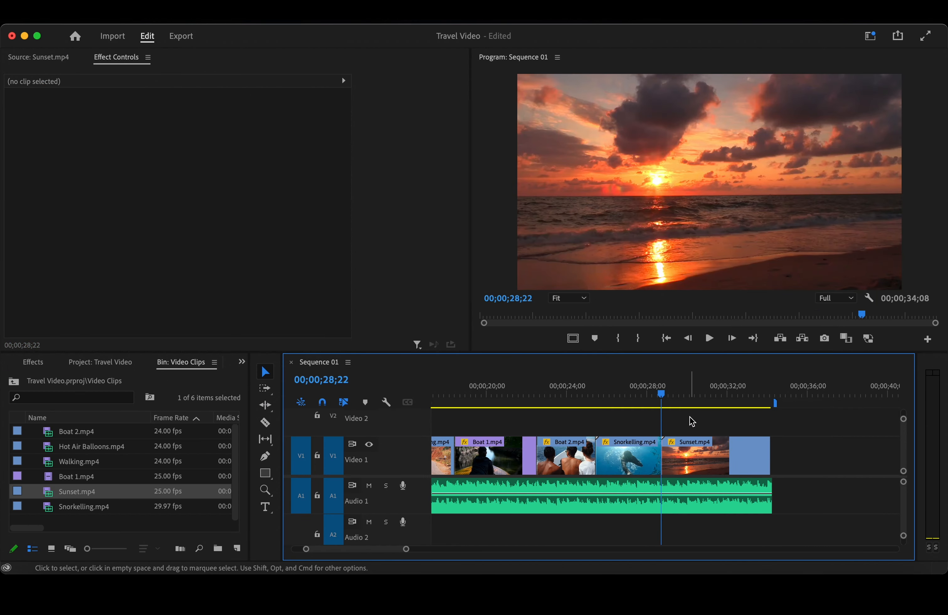
- Try stacking Sunset.mp4 on track V2 above Snorkelling.mp4 and toggle V2's output with the playhead at 00;00;27;10
left_click_drag(690, 474, 622, 438)
left_click(614, 396)
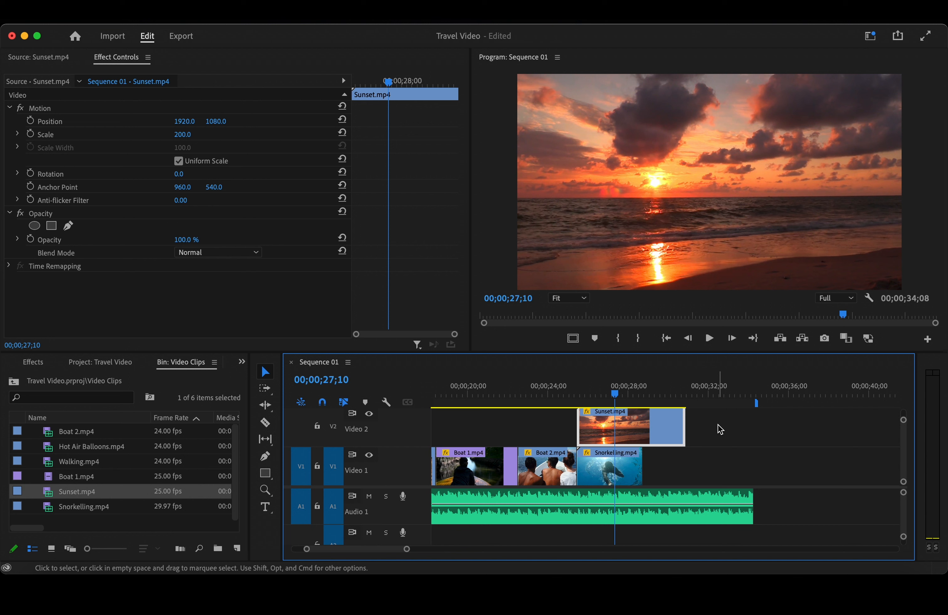
left_click(370, 414)
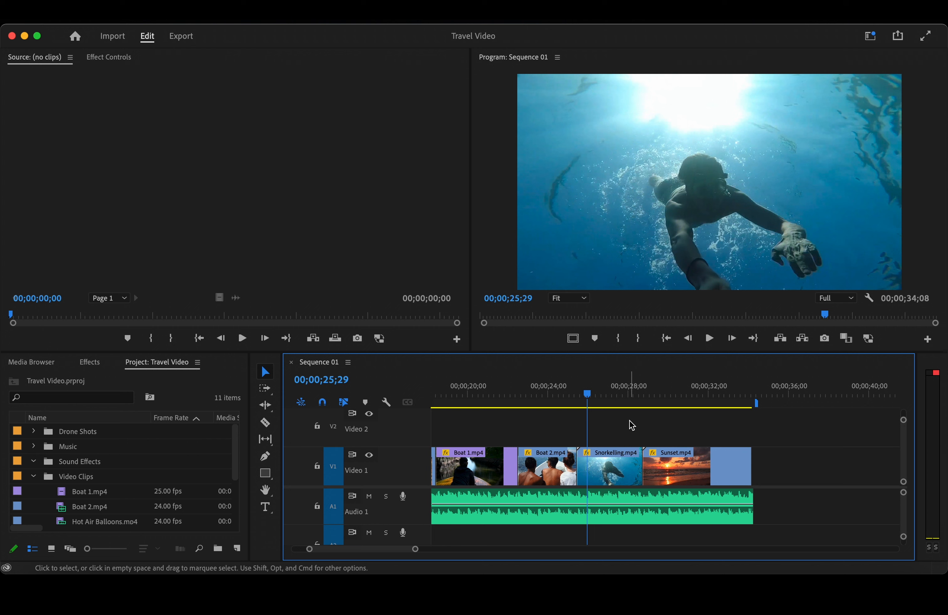
- Try the Reverse Speed option on the Snorkelling.mp4 clip, switch it back off and apply the 100% speed setting
right_click(615, 455)
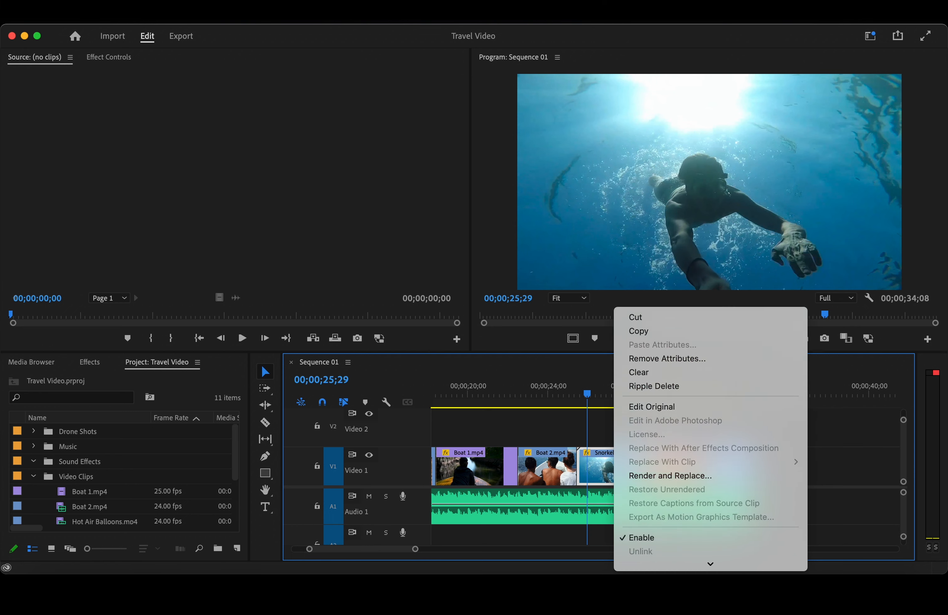
mouse_move(685, 569)
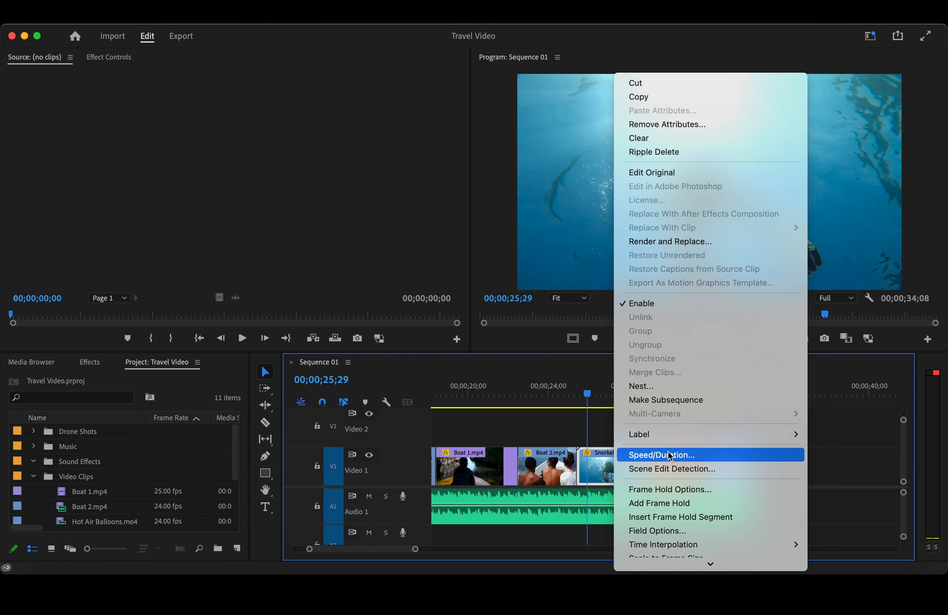
left_click(671, 456)
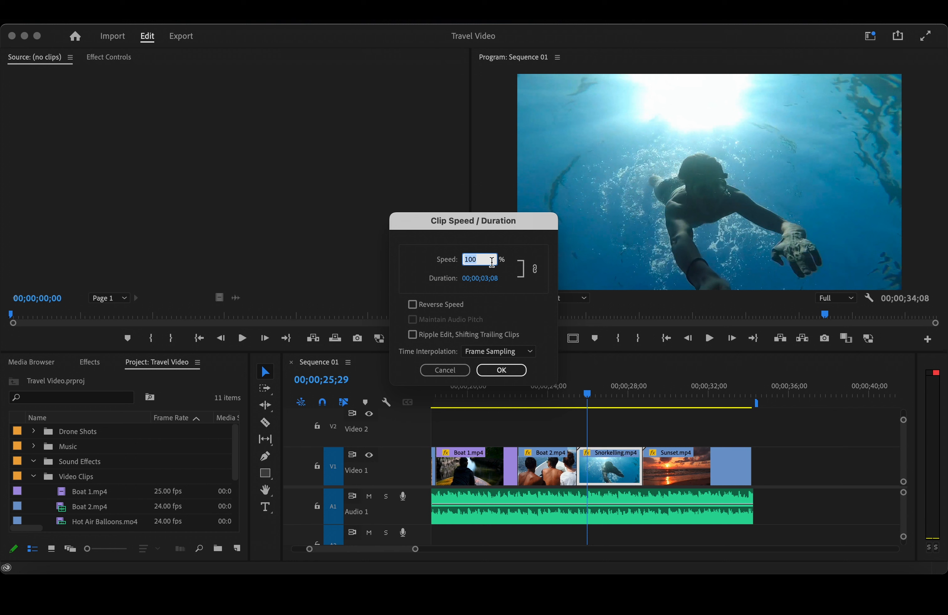
left_click(414, 307)
left_click(414, 307)
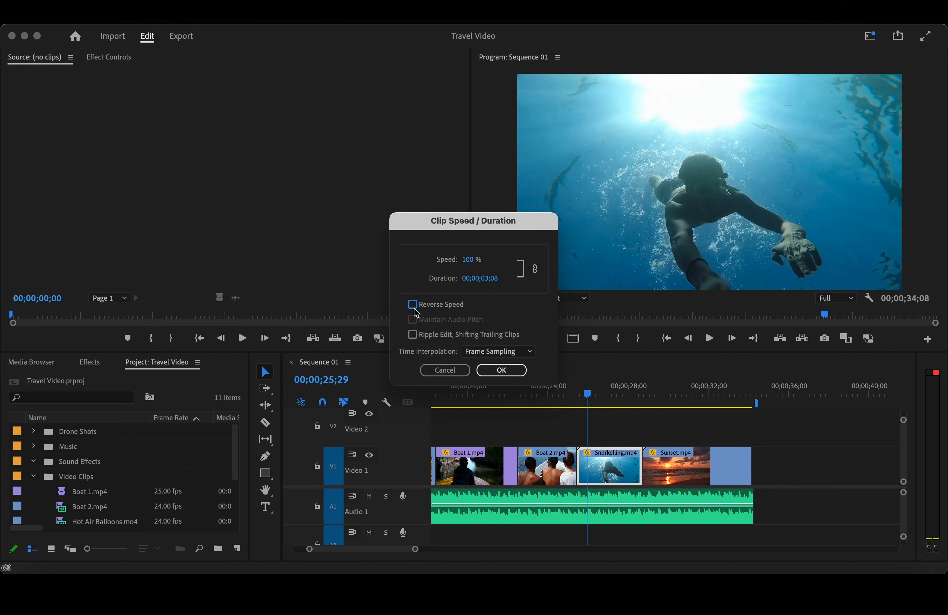
left_click(502, 372)
left_click(638, 429)
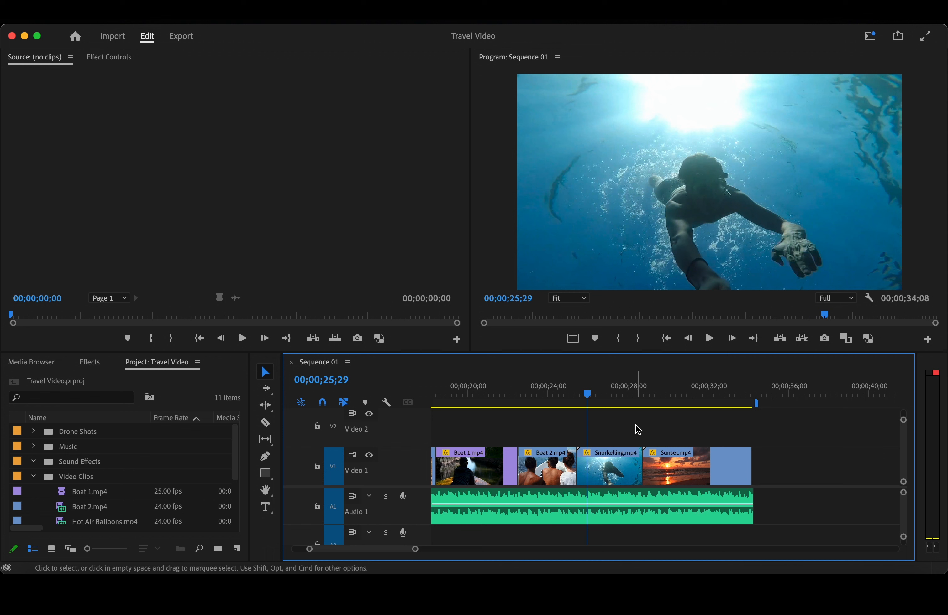
- Add the title "Sample Text" over the Snorkelling.mp4 footage and fit its clip on track V2 to the length of Snorkelling.mp4
left_click(265, 507)
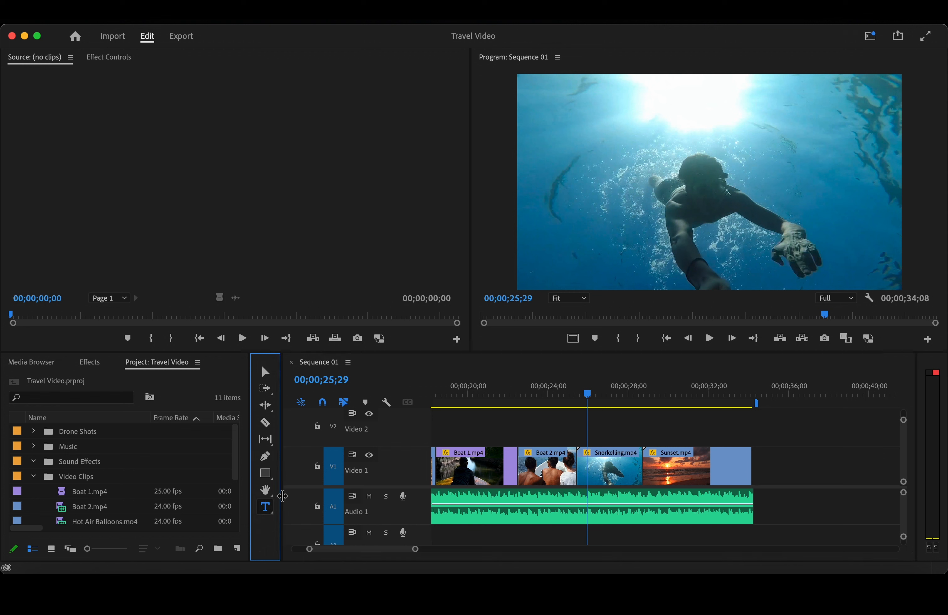
left_click(567, 145)
type("Sample Text")
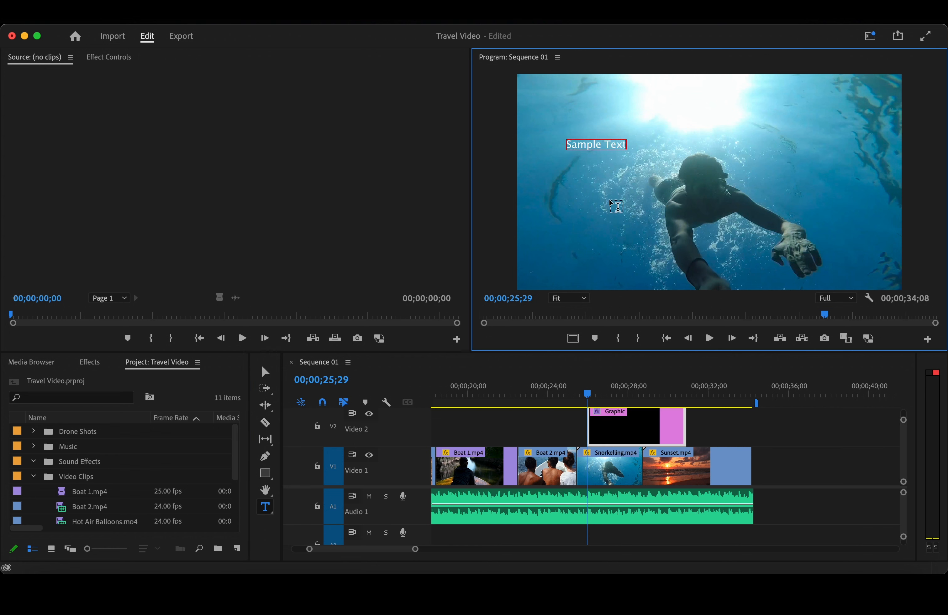
left_click(633, 421)
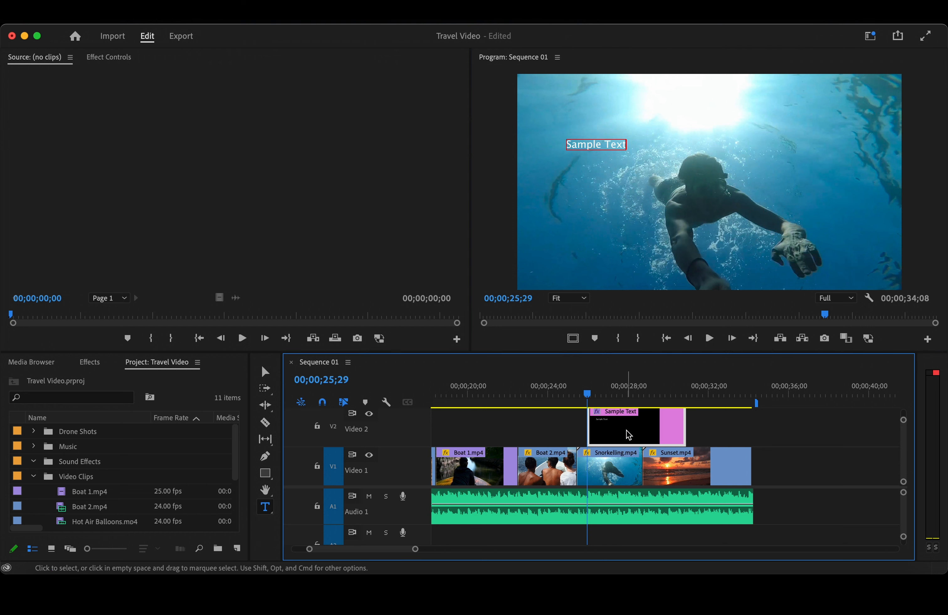
mouse_move(628, 435)
left_mouse_down()
mouse_move(557, 435)
mouse_move(647, 437)
mouse_move(607, 438)
mouse_move(631, 438)
mouse_move(641, 427)
left_mouse_up()
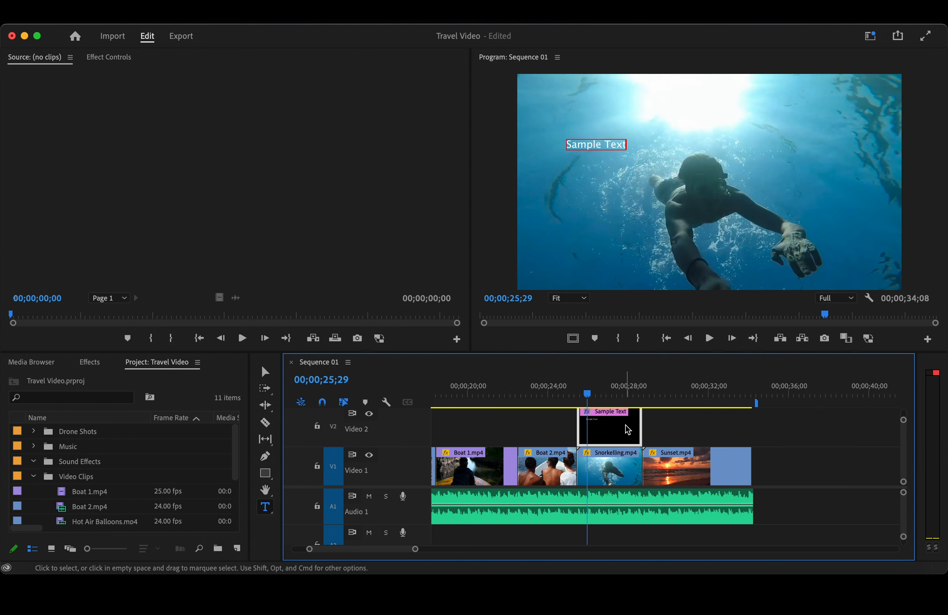
- Enlarge the Sample Text title and move it to the lower-left area of the video frame
left_click(265, 372)
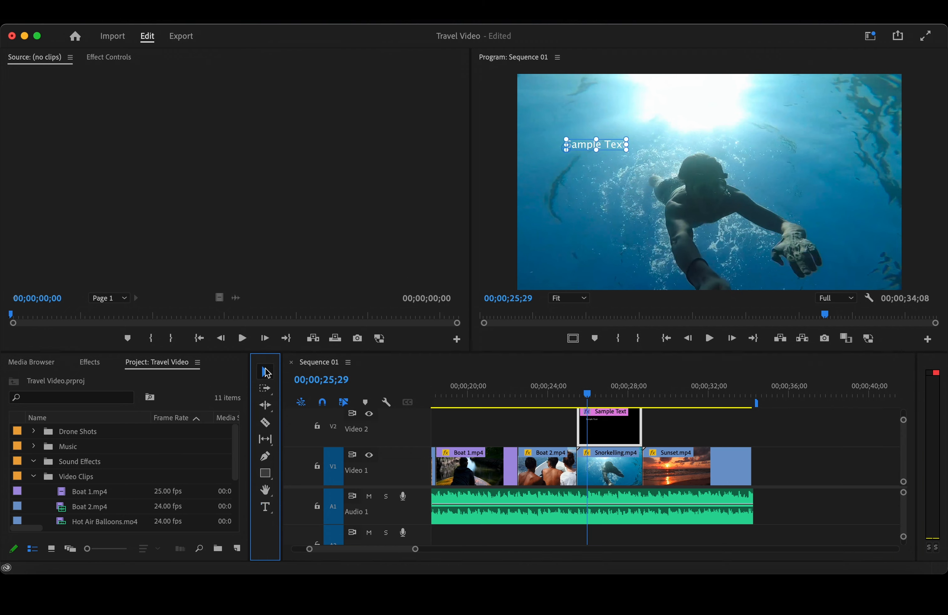
left_click_drag(625, 151, 668, 265)
left_click_drag(669, 265, 739, 269)
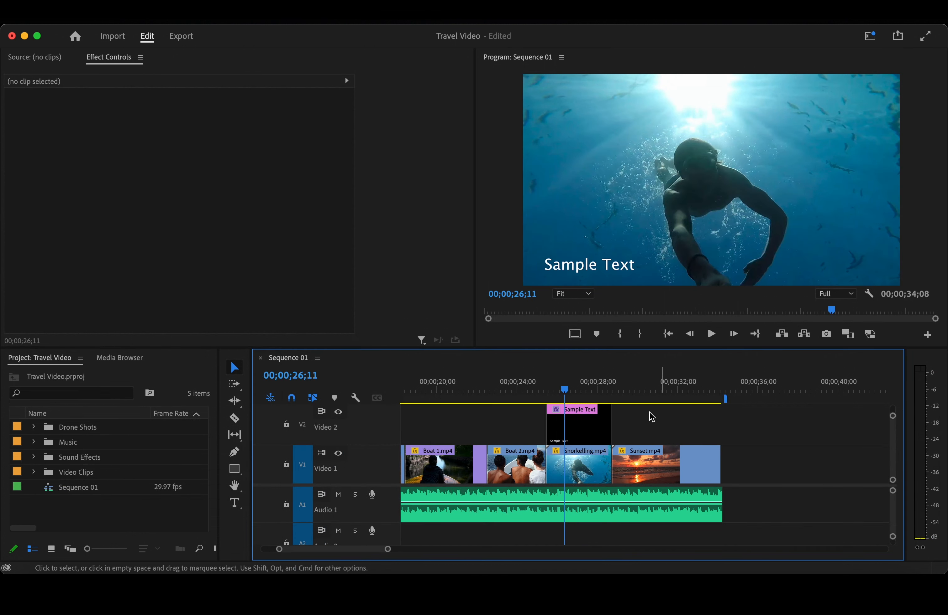
- Open the Essential Graphics editing options for the Sample Text clip and examine its text layer settings
left_click(583, 430)
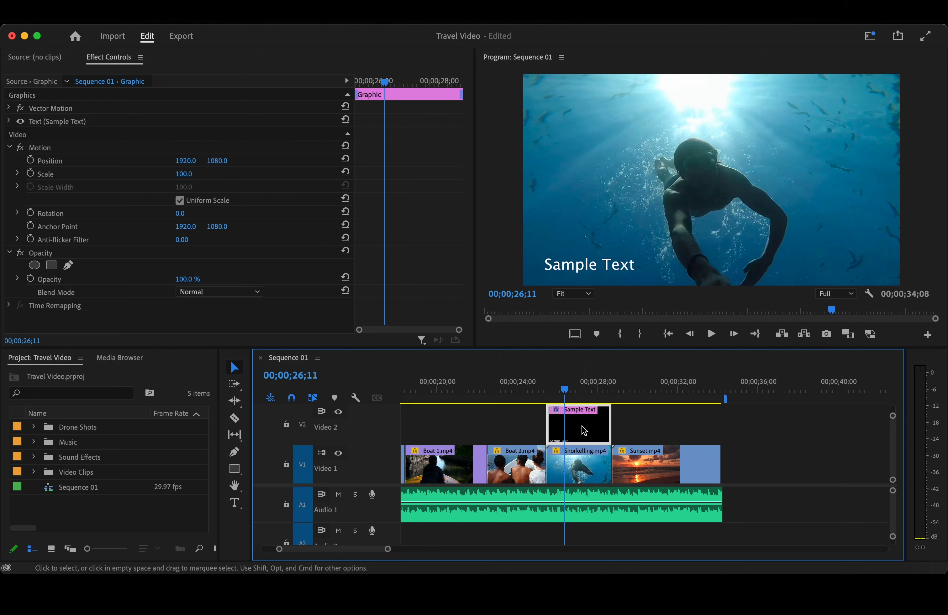
left_click(546, 15)
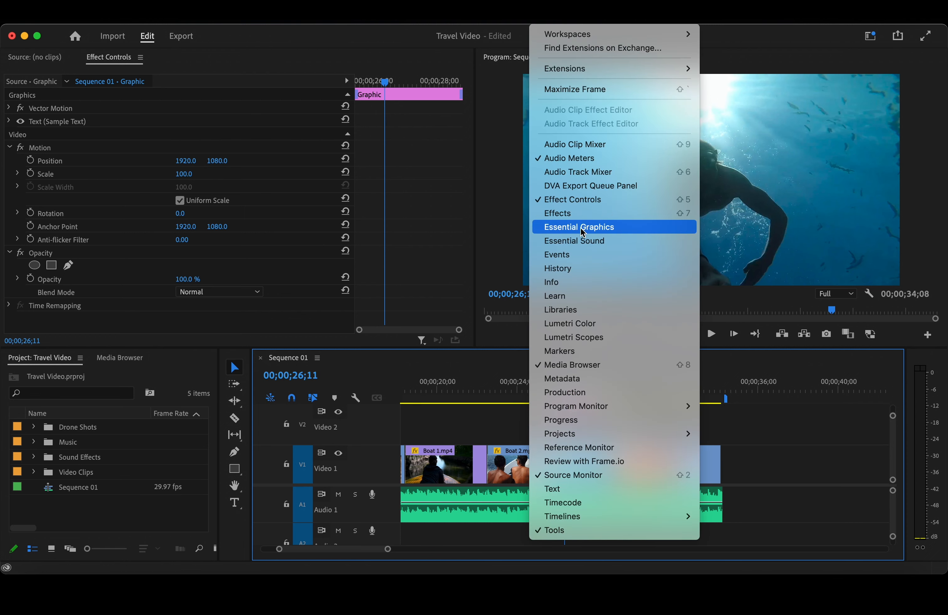
left_click(620, 230)
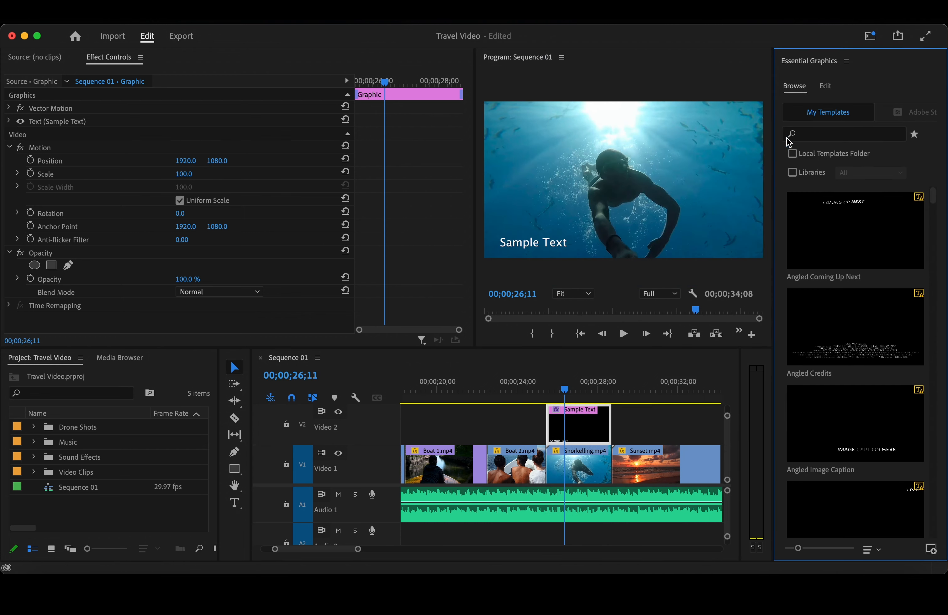
left_click(825, 86)
left_click(841, 107)
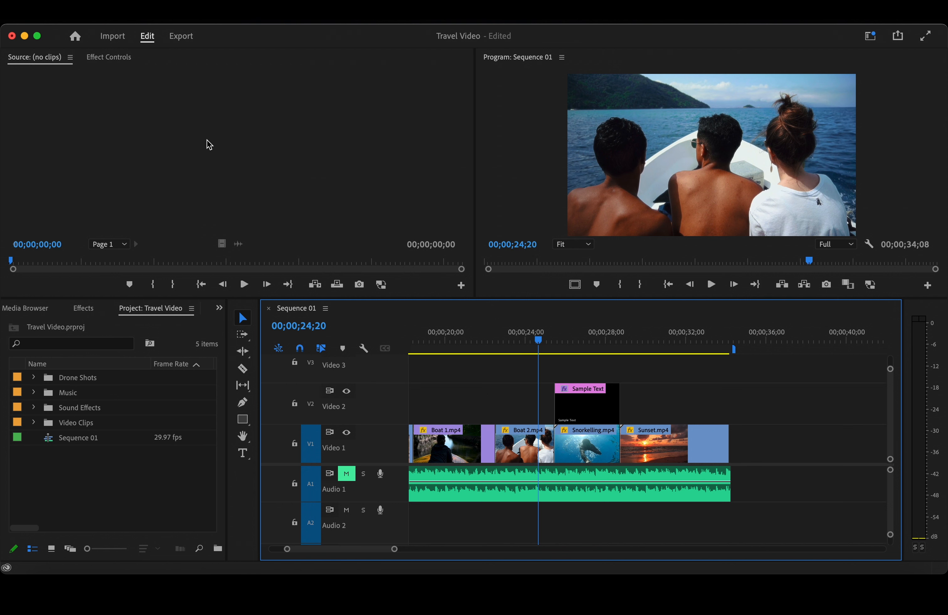
- Display the effect controls of the Boat 2.mp4 clip and save the project
left_click(117, 64)
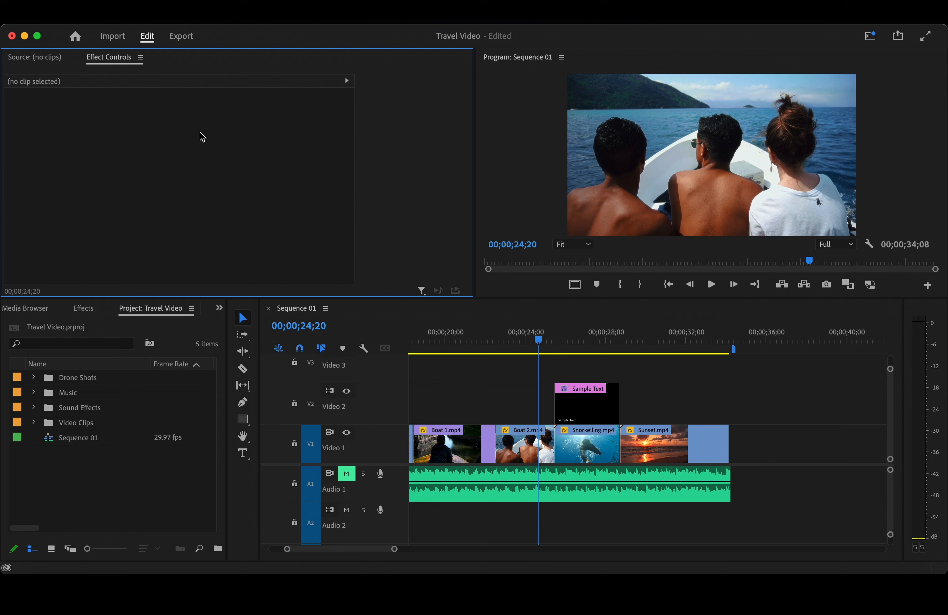
left_click(518, 450)
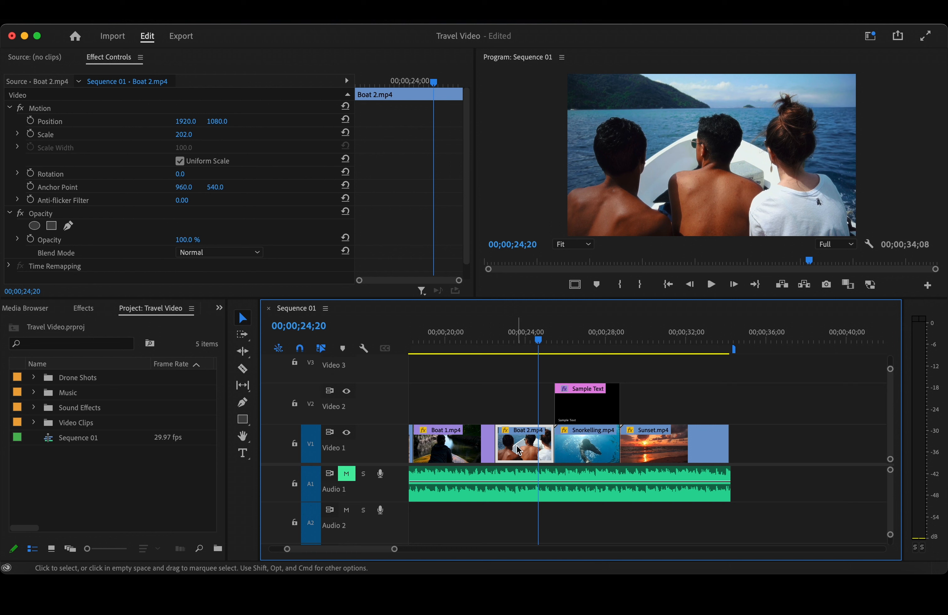
key("super+s")
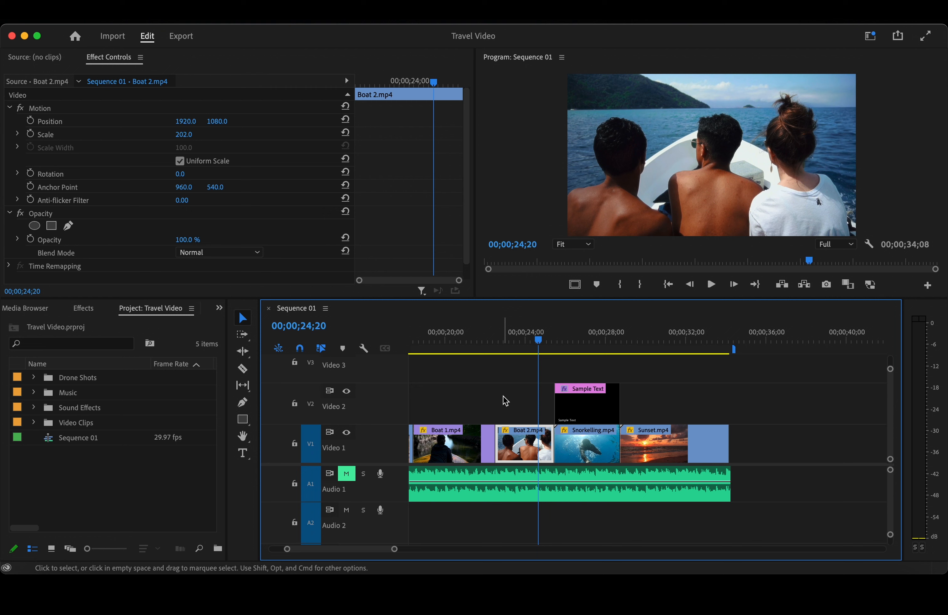
- Apply a Cross Dissolve video transition at the cut between Boat 1.mp4 and Boat 2.mp4
left_click(83, 309)
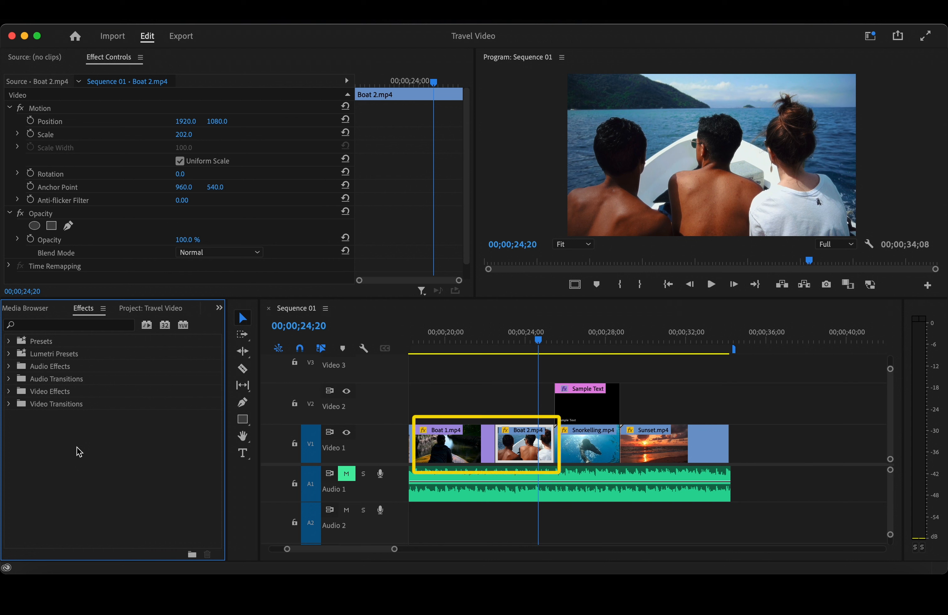
left_click(9, 404)
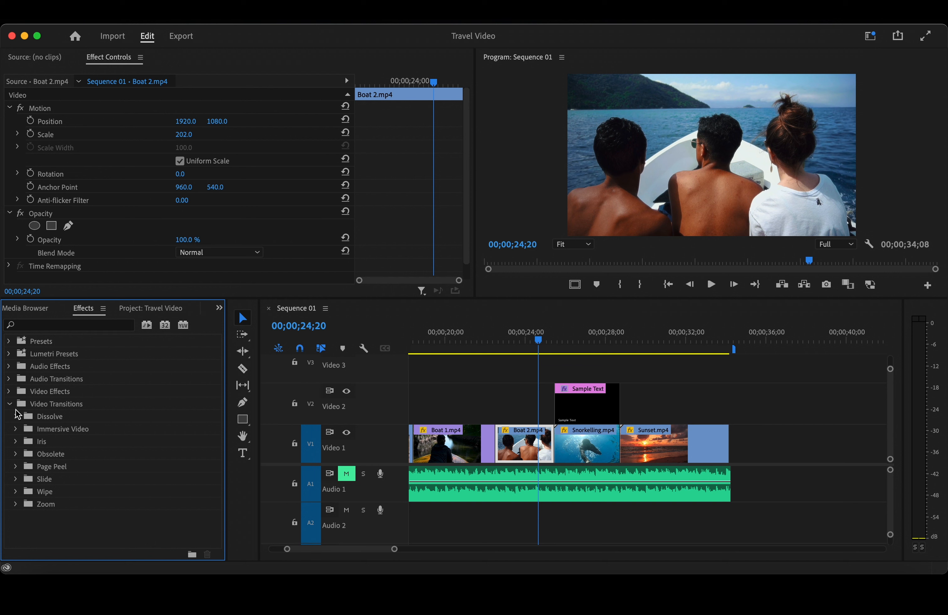
left_click(17, 416)
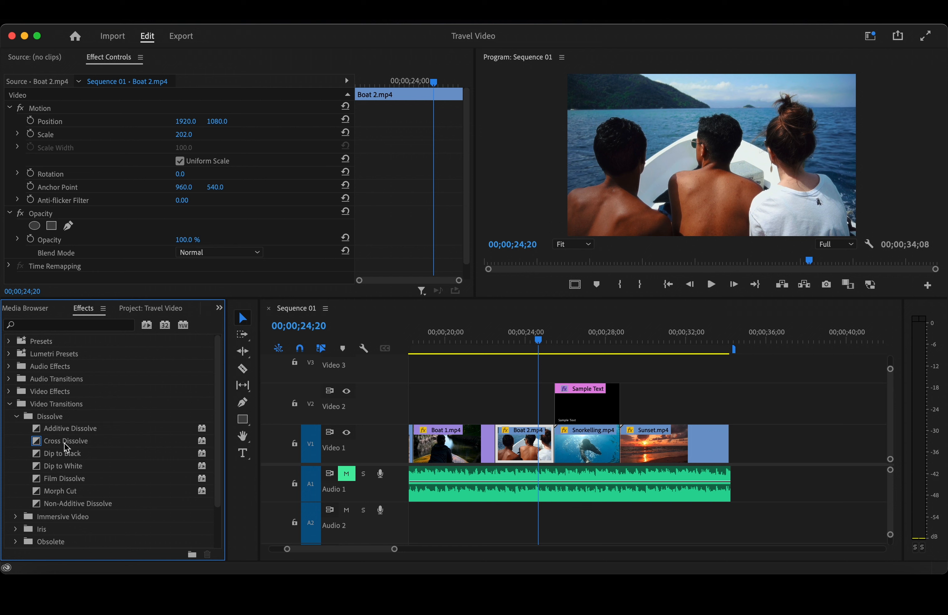
left_click_drag(63, 442, 495, 447)
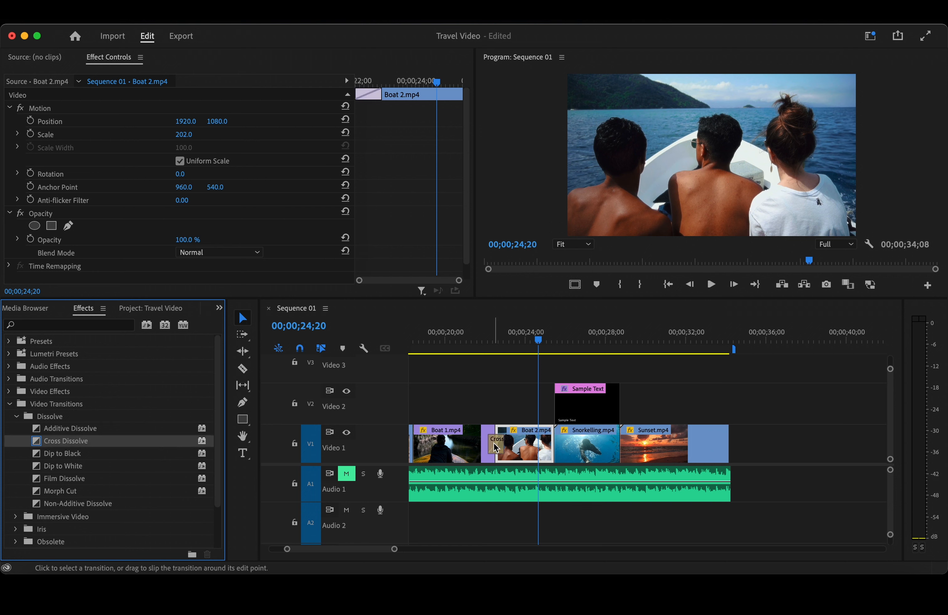
- Shorten the Cross Dissolve between Boat 1.mp4 and Boat 2.mp4 to 00;00;00;13 and play the transition back
scroll(495, 447, "up", 3)
left_click(456, 339)
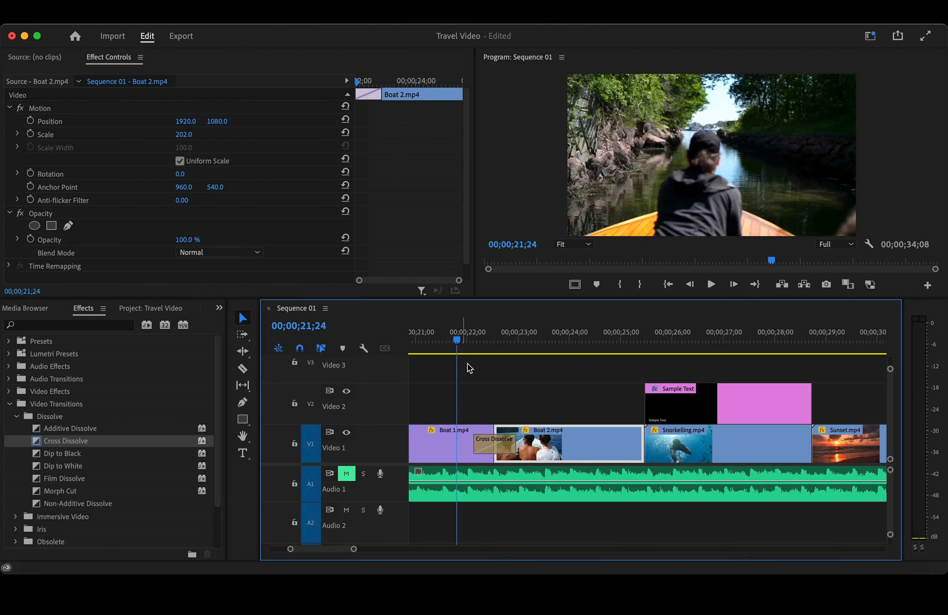
left_click(493, 451)
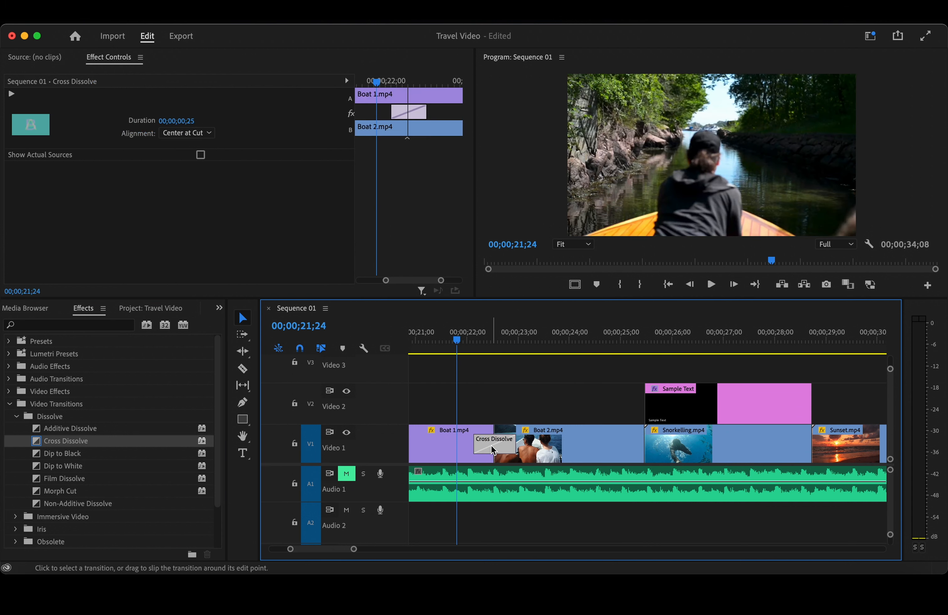
mouse_move(476, 446)
left_mouse_down()
mouse_move(466, 446)
mouse_move(489, 445)
left_mouse_up()
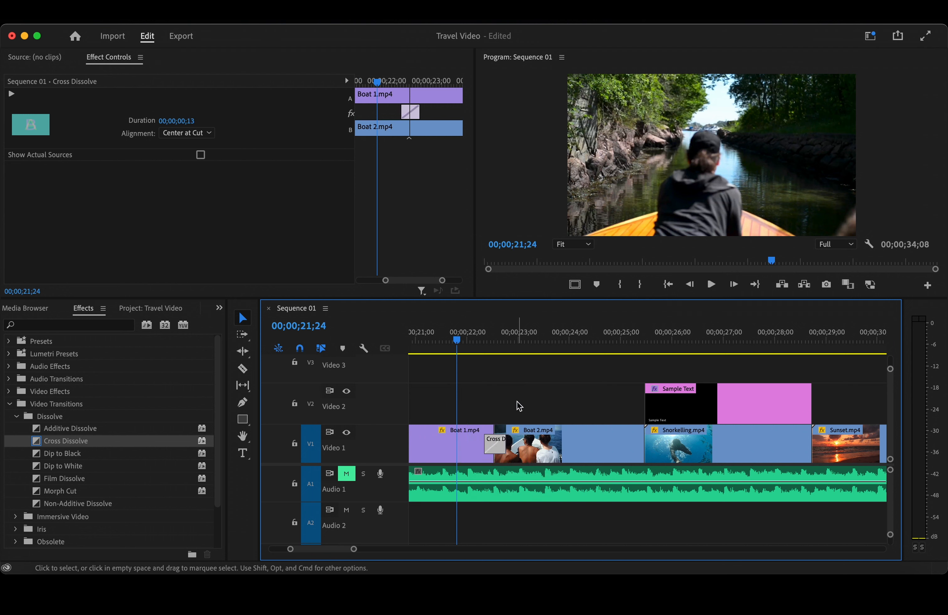
key("space")
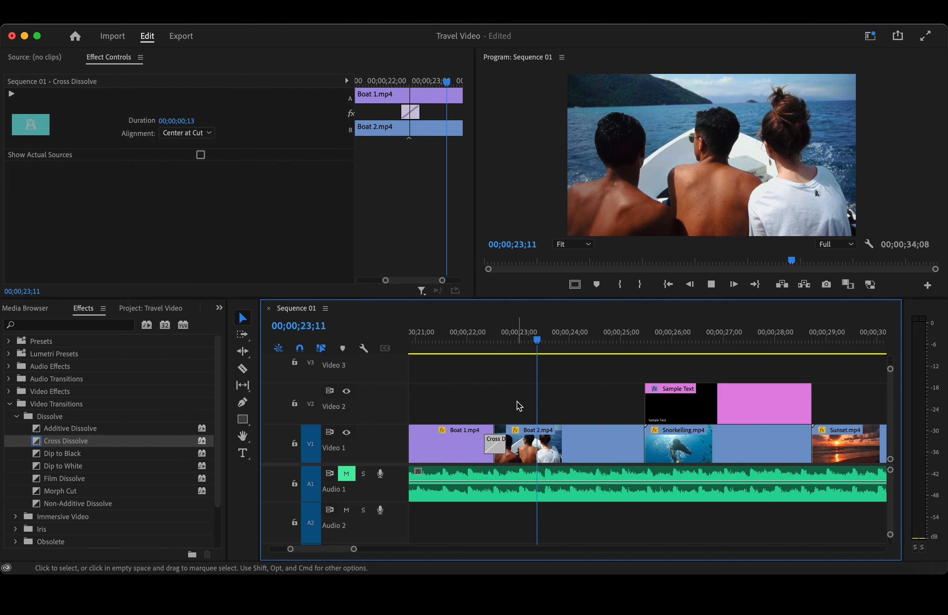
key("space")
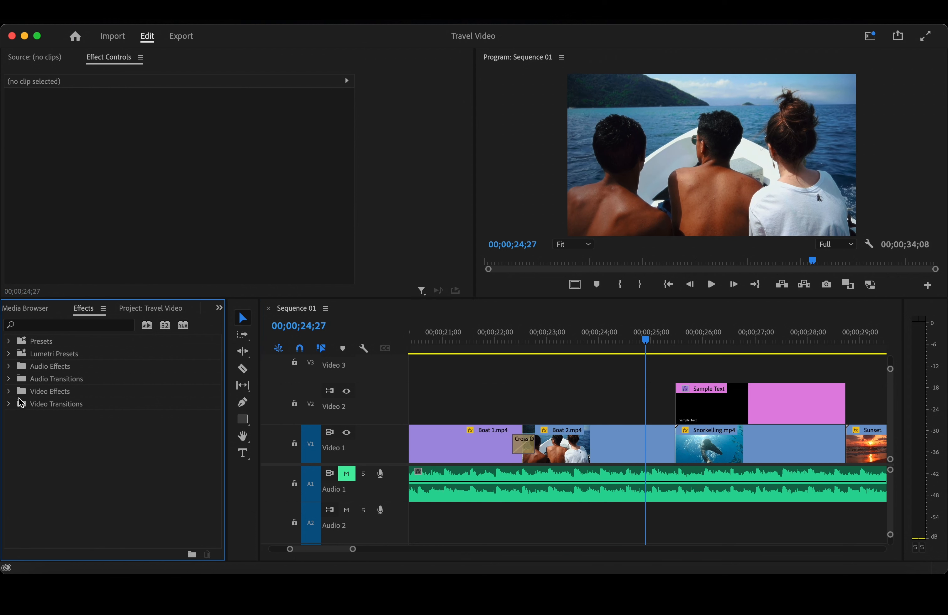
- Apply the Directional Blur effect from Blur & Sharpen to the Boat 2.mp4 clip
left_click(9, 391)
left_click(16, 417)
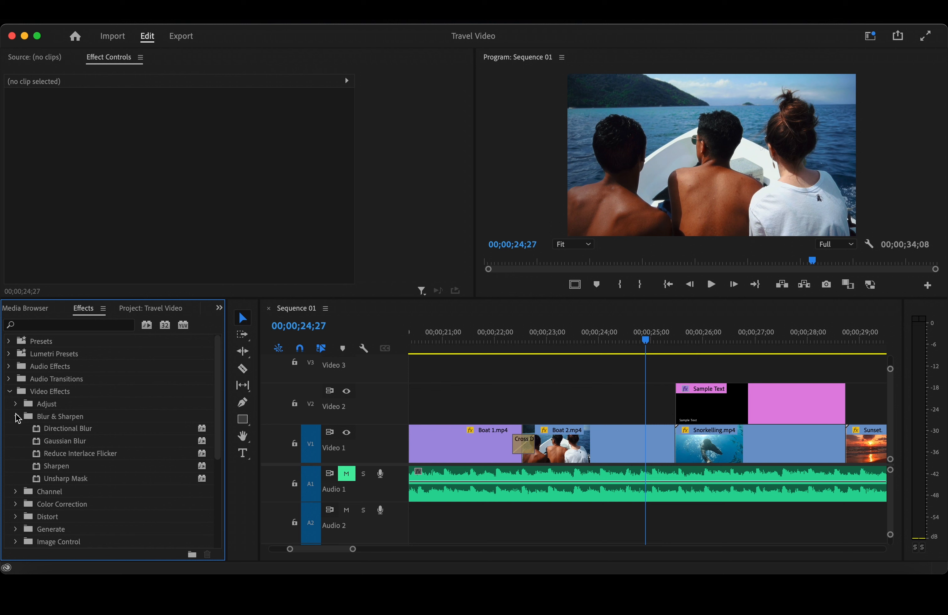
left_click_drag(73, 434, 603, 447)
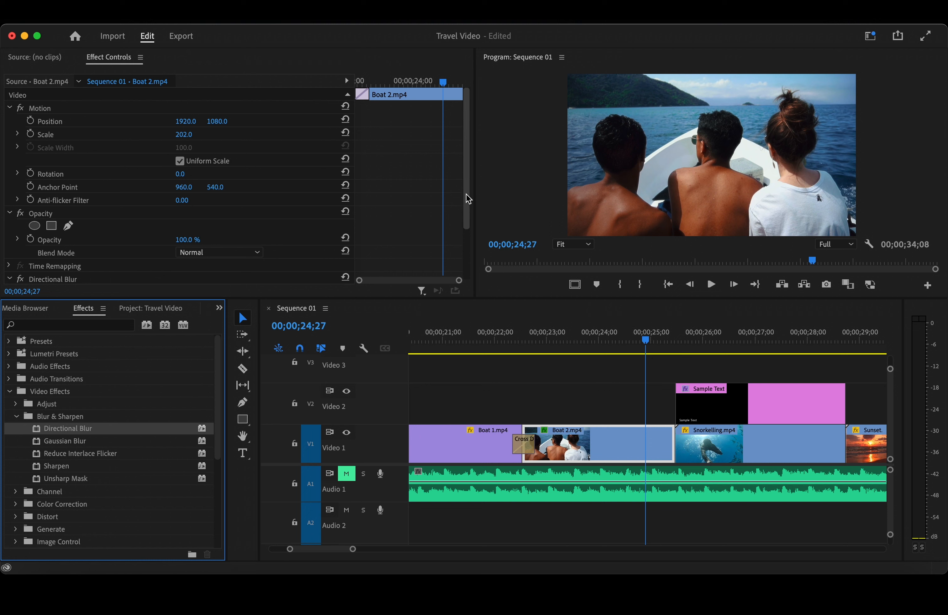
- Try Directional Blur on Boat 2.mp4 with a direction of 114° and a blur length of 10, and delete the effect
left_click_drag(466, 198, 468, 244)
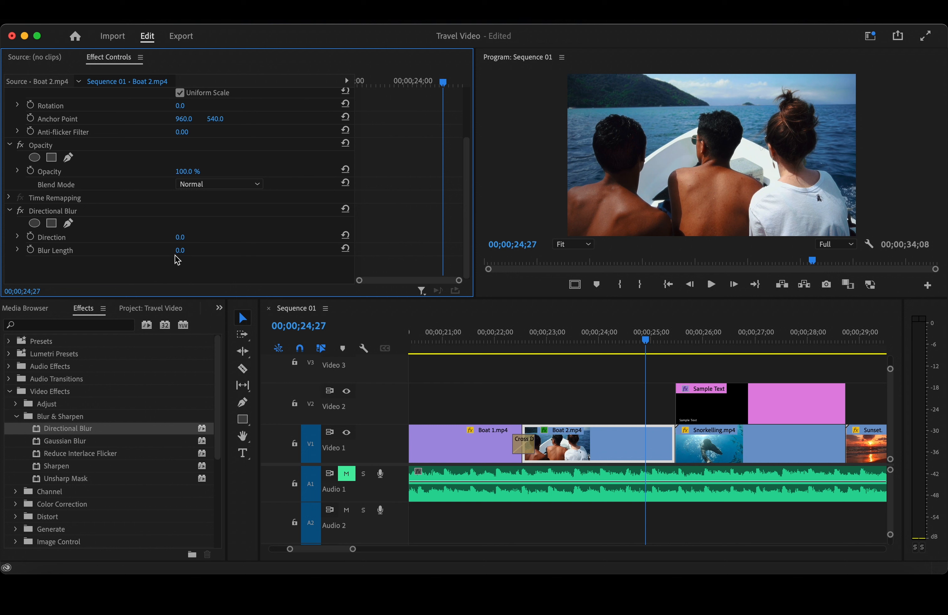
left_click(180, 237)
type("175")
key("Return")
left_click_drag(184, 250, 193, 250)
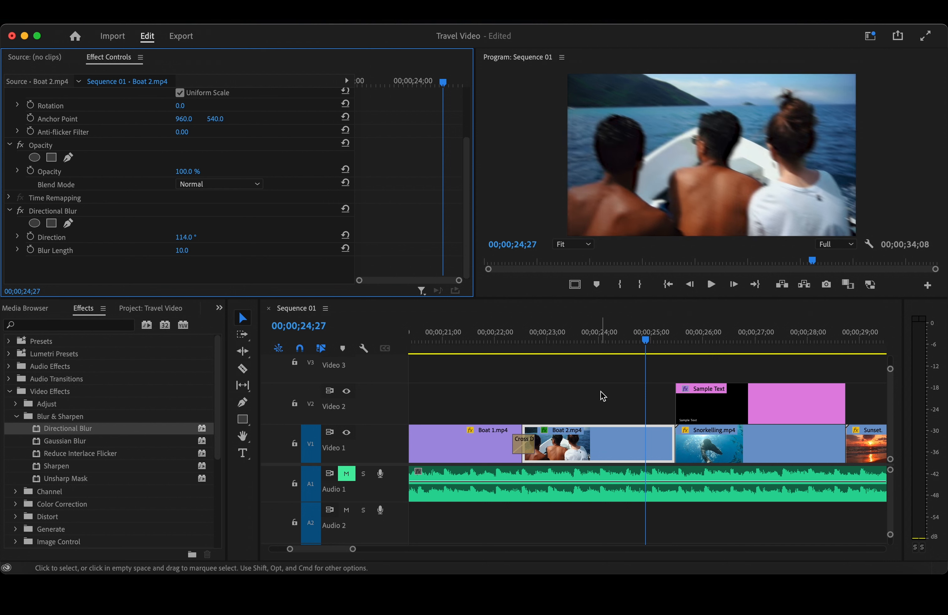
left_click(97, 212)
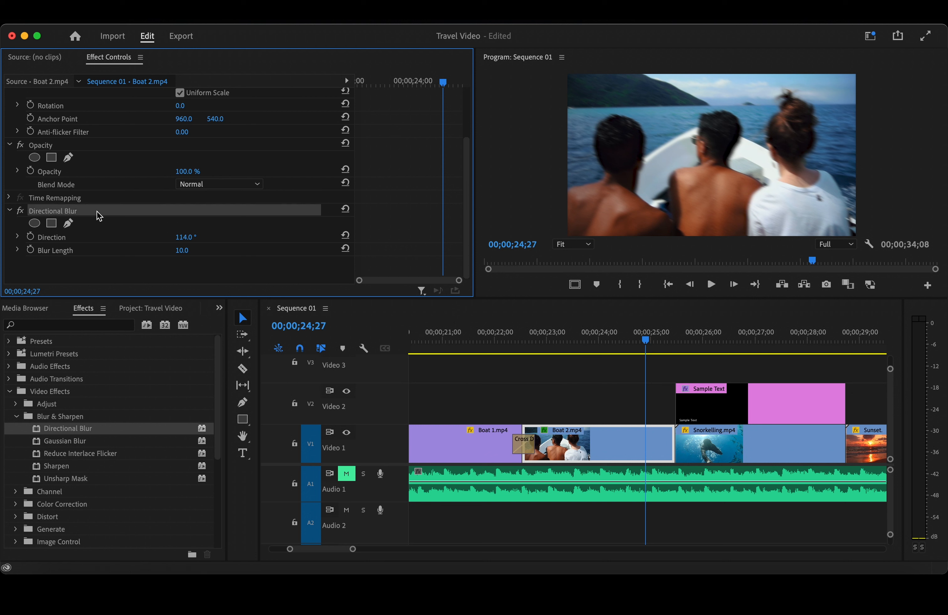
key("Delete")
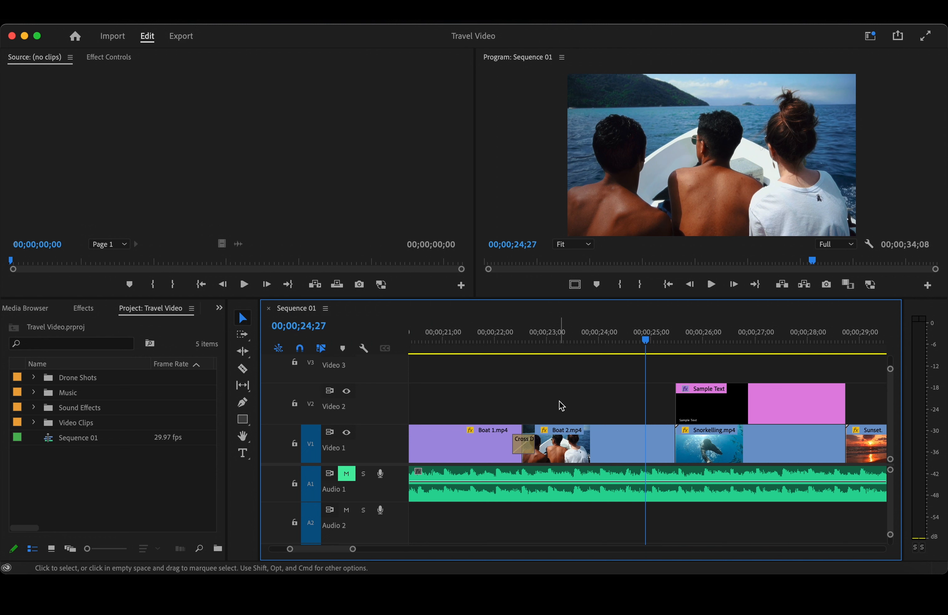
- Assign the Dialogue audio type to the background music clip on track A1 in Essential Sound and look through its options
left_click(562, 482)
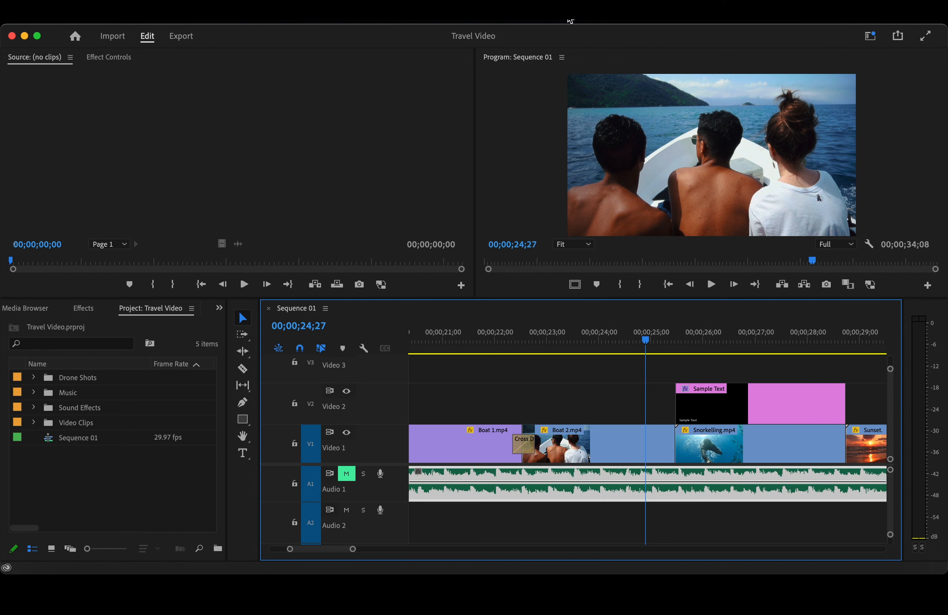
left_click(570, 21)
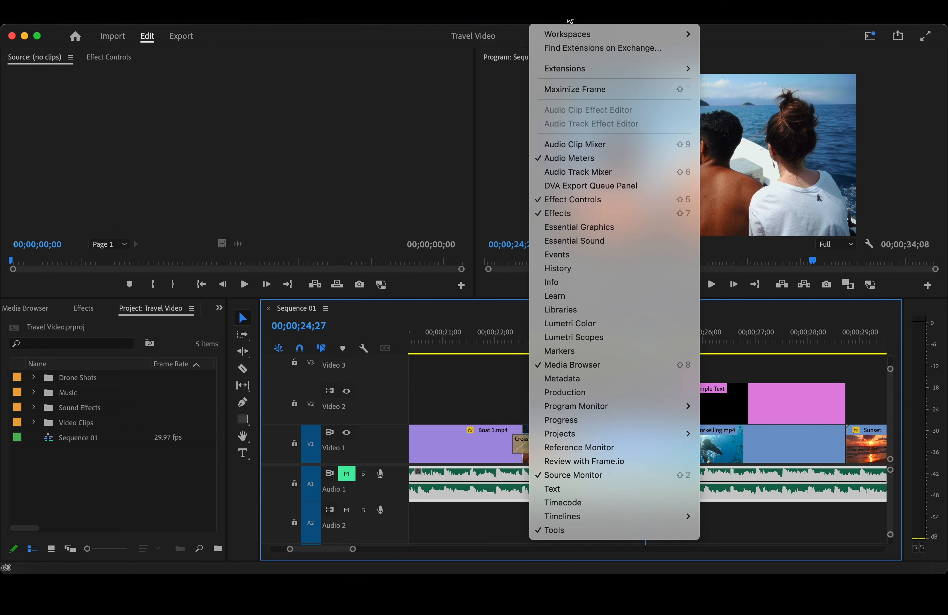
left_click(594, 241)
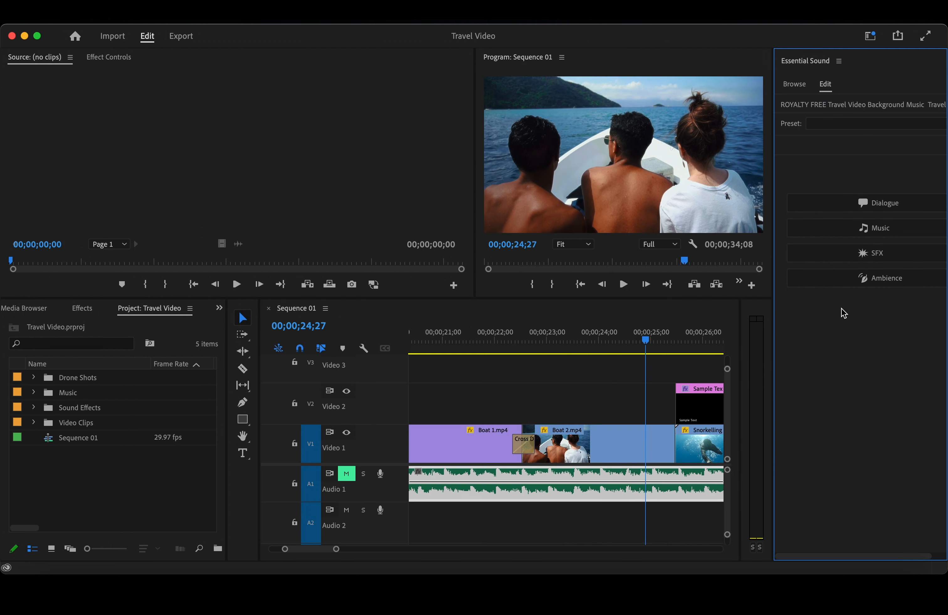
left_click_drag(772, 207, 731, 223)
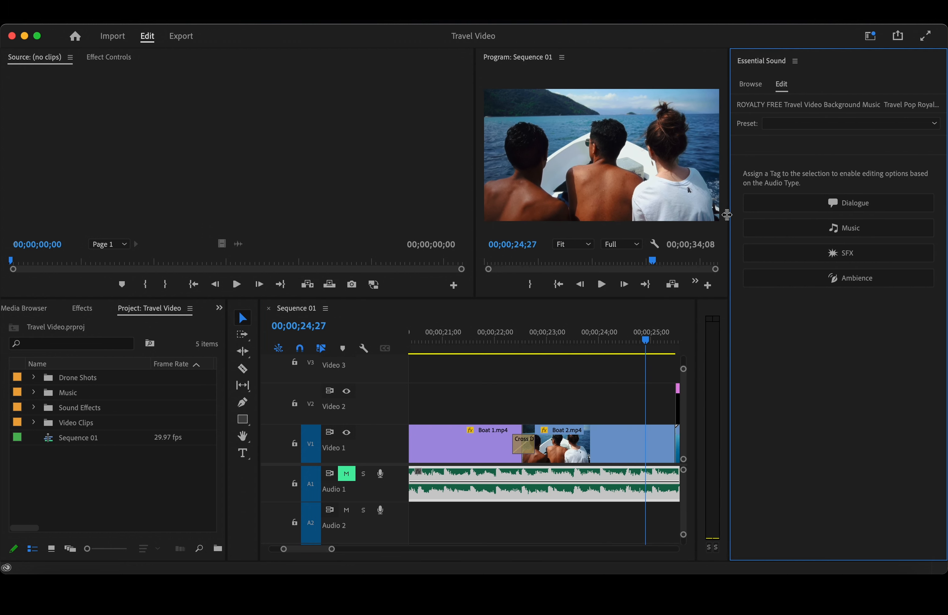
left_click(840, 206)
scroll(937, 298, "down", 5)
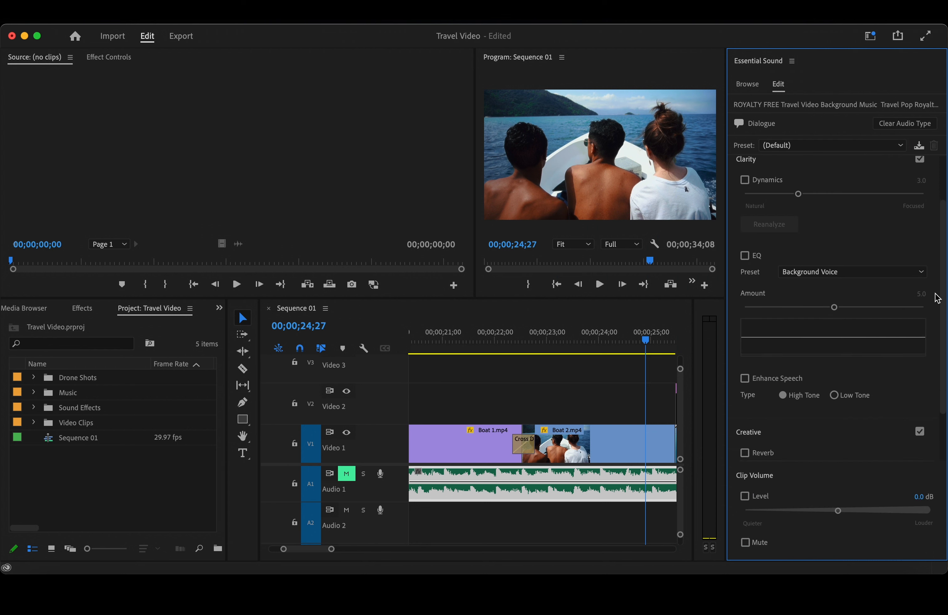
scroll(935, 299, "up", 5)
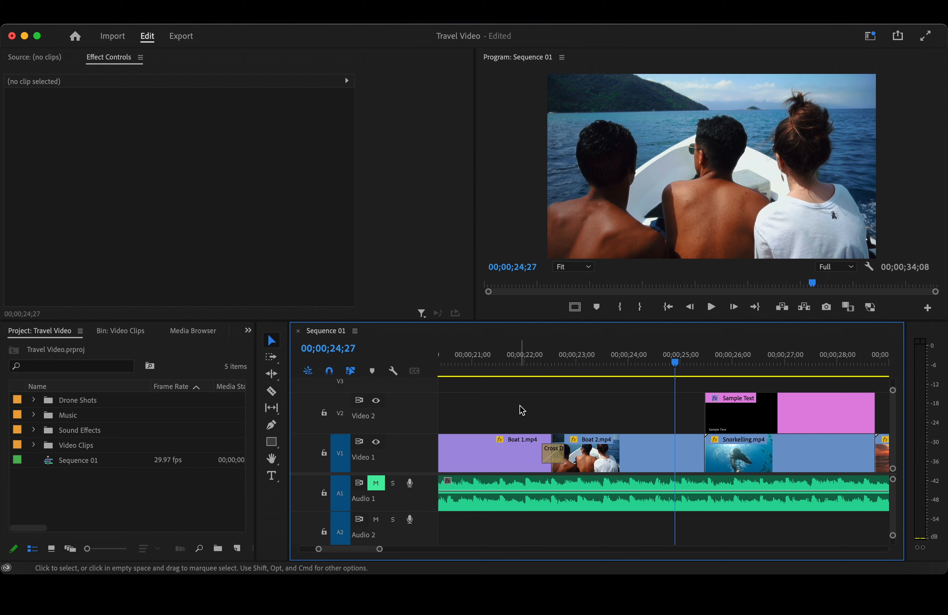
- Open the export settings for Sequence 01, set the range to Entire Source and name the output file Travel Video
left_click(196, 38)
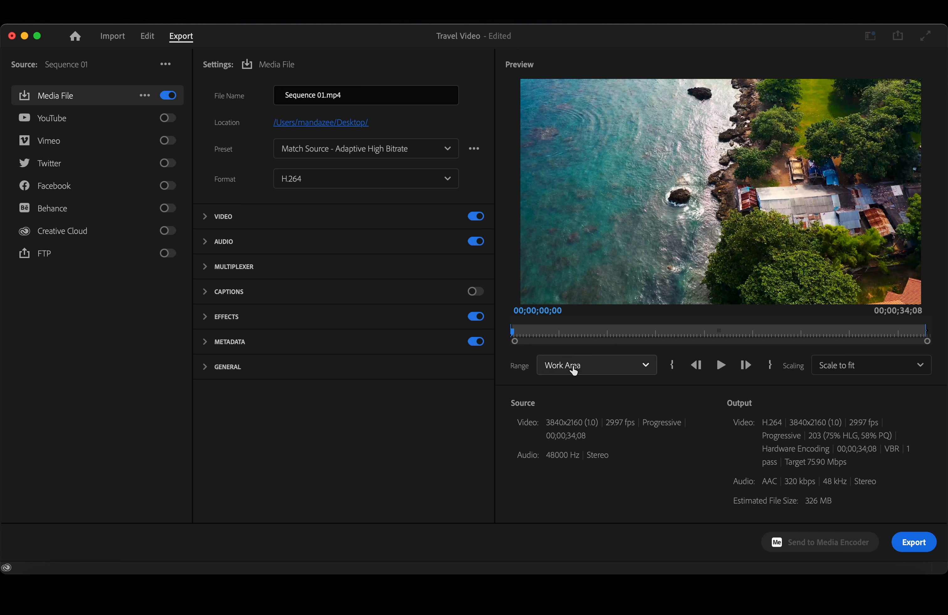
left_click(572, 368)
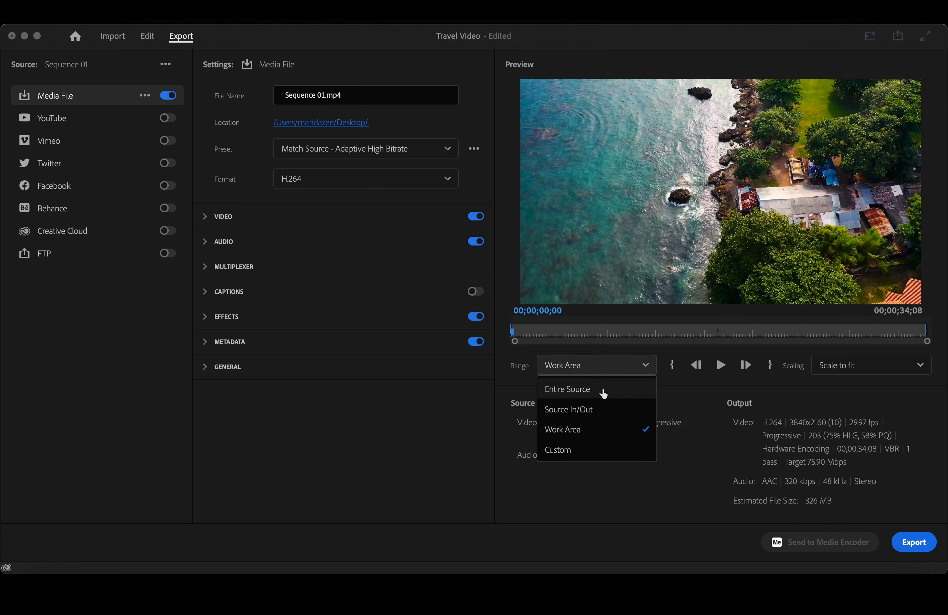
left_click(603, 393)
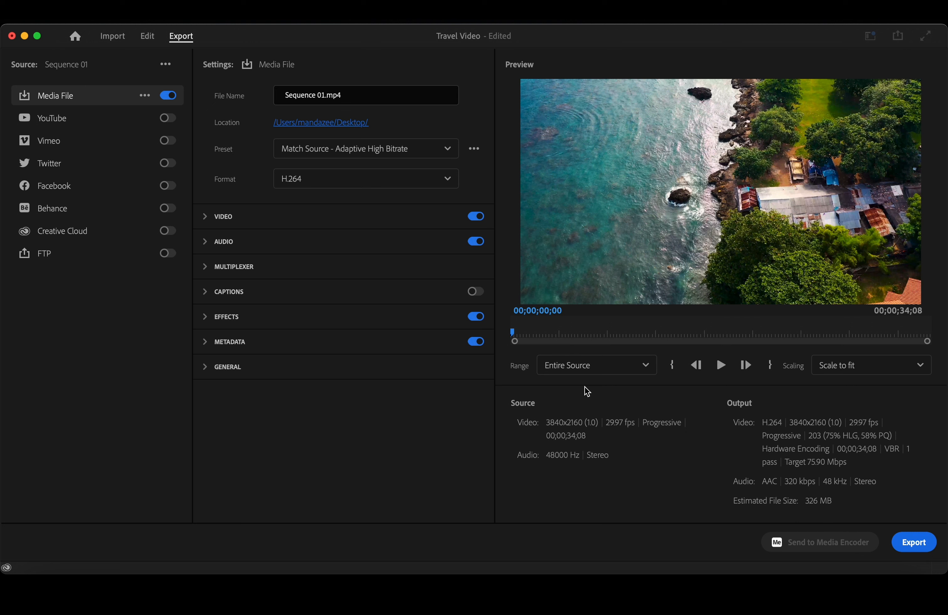
left_click(323, 98)
type("Travel Video")
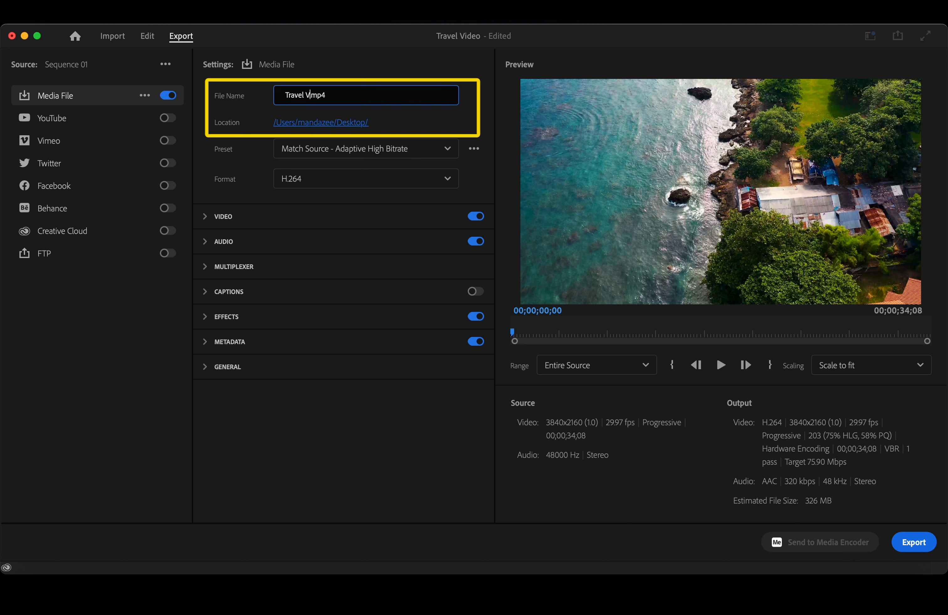
key("Return")
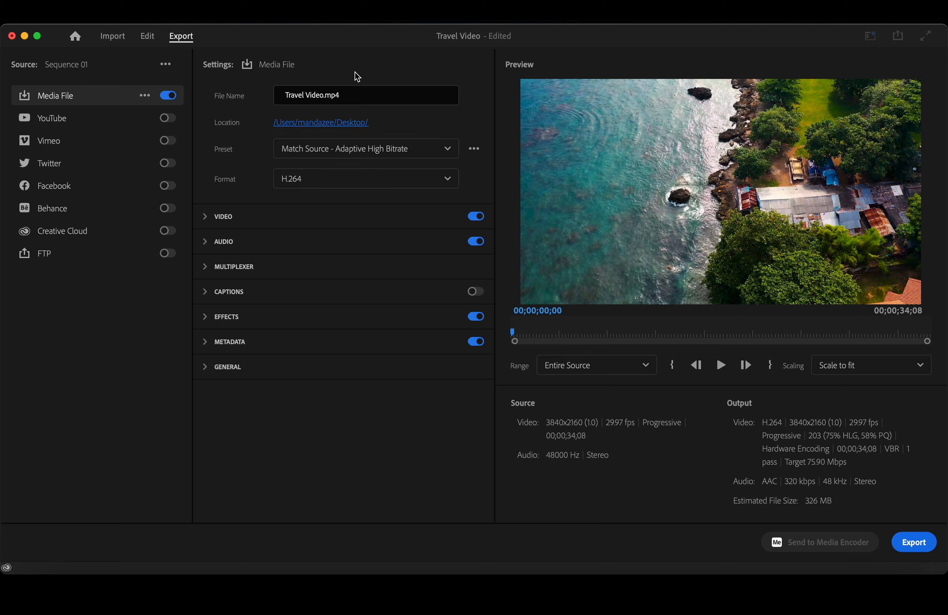
- Find the YouTube 1080p Full HD preset among the additional presets, apply it and export the sequence
left_click(367, 157)
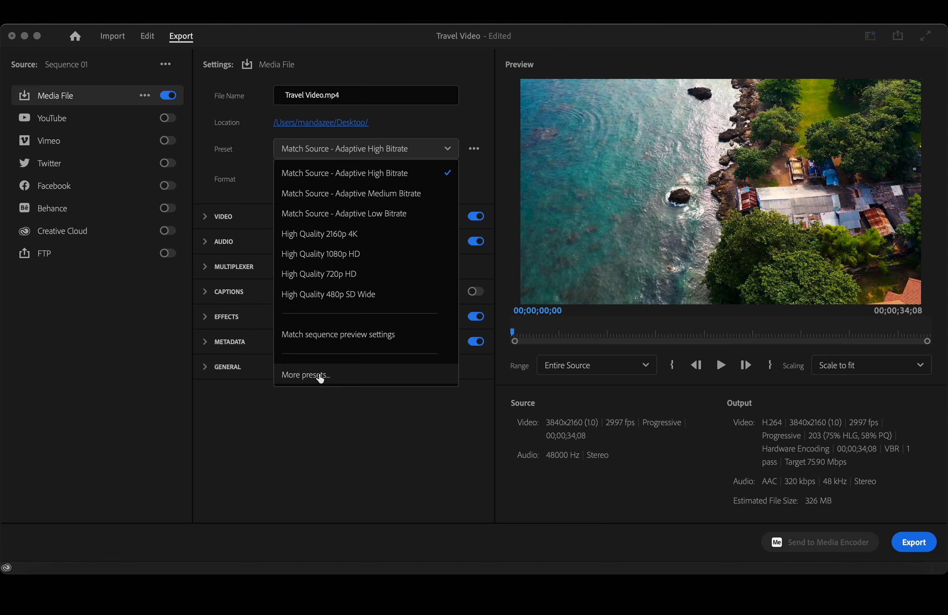
left_click(320, 376)
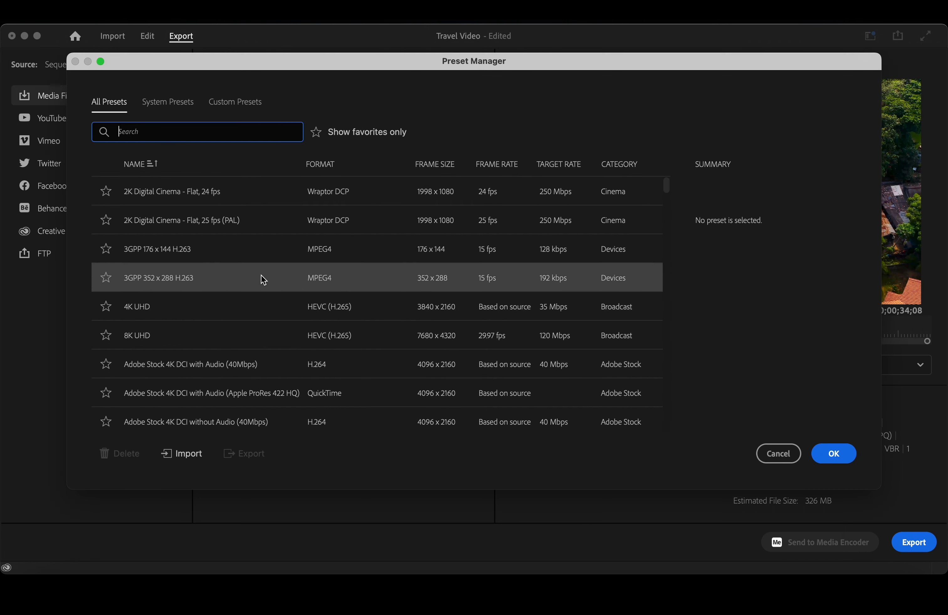
scroll(262, 277, "down", 2)
scroll(263, 279, "down", 5)
type("youtube")
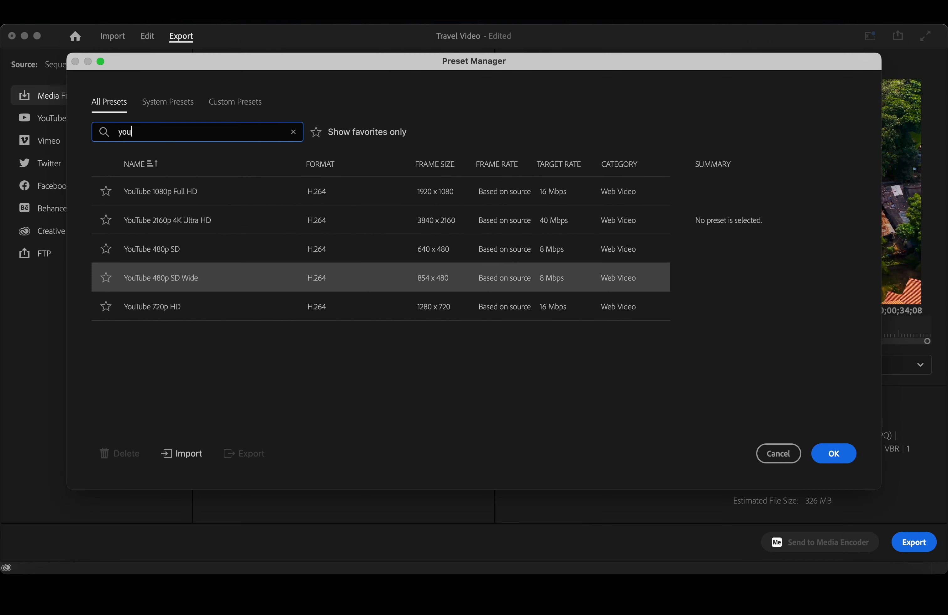
left_click(204, 191)
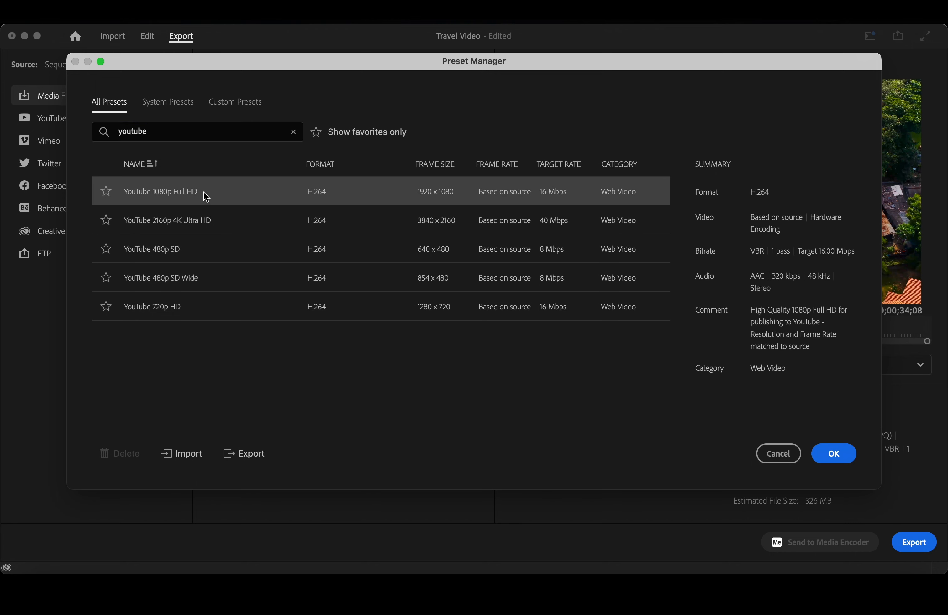
left_click(834, 455)
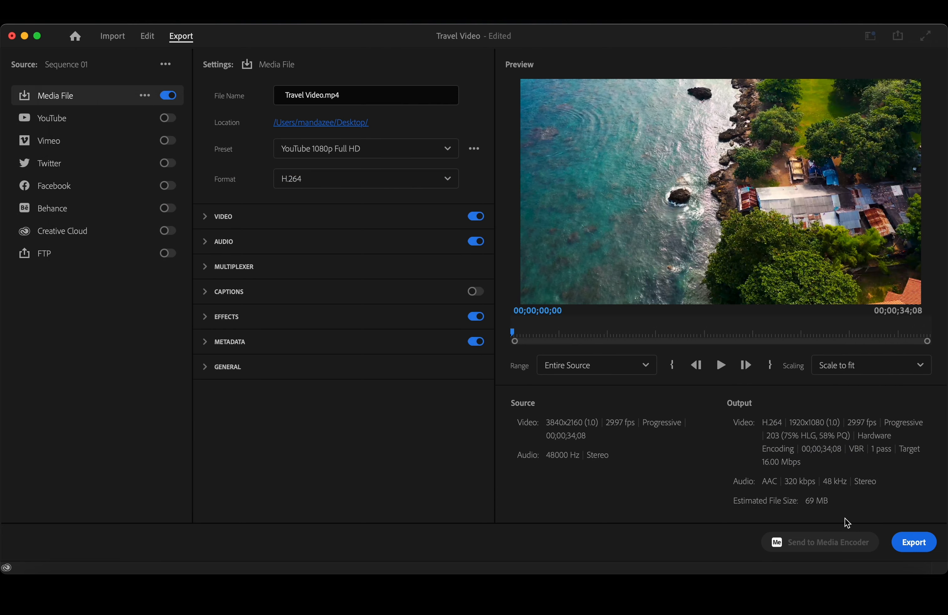
left_click(913, 543)
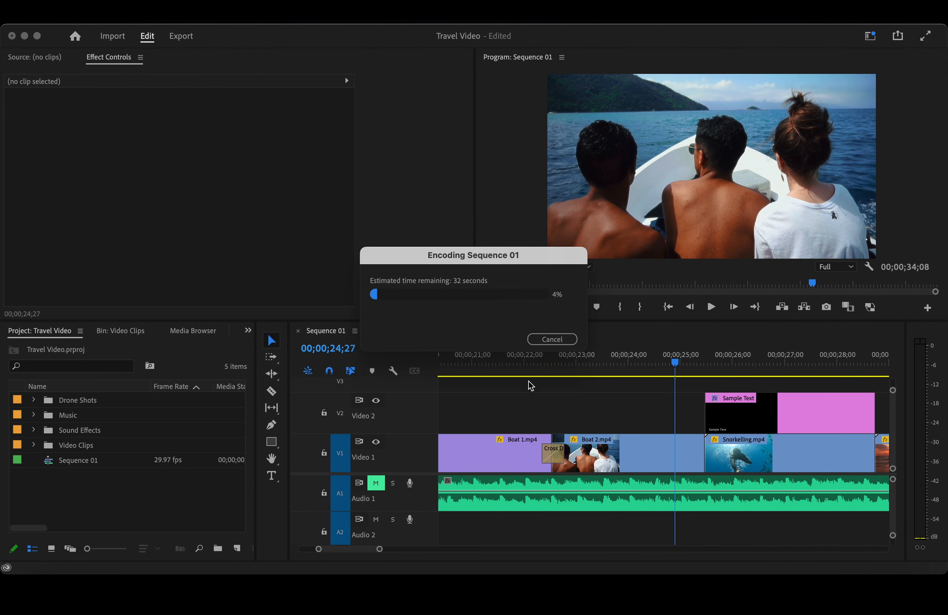